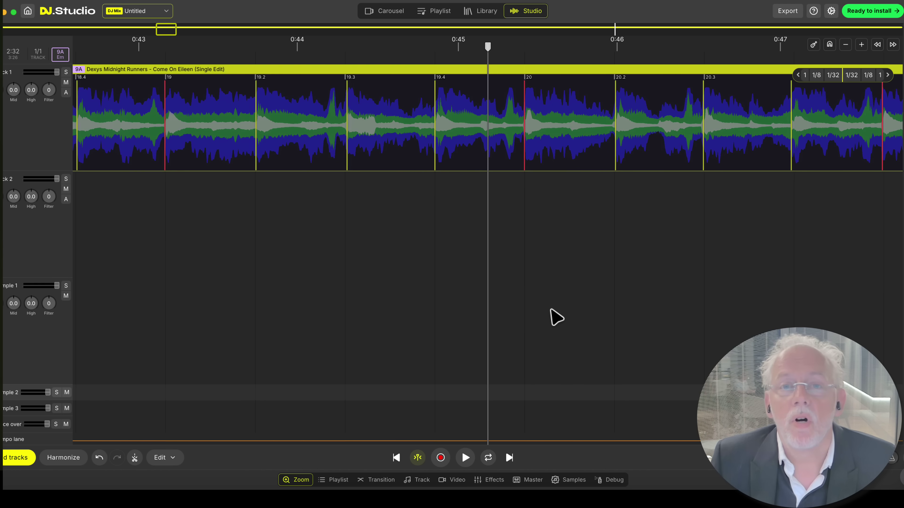
Stretch the Liquor Store beatgrid spacing and shift the marker near 56.4 onto the beat.
scroll(554, 318, up, 3)
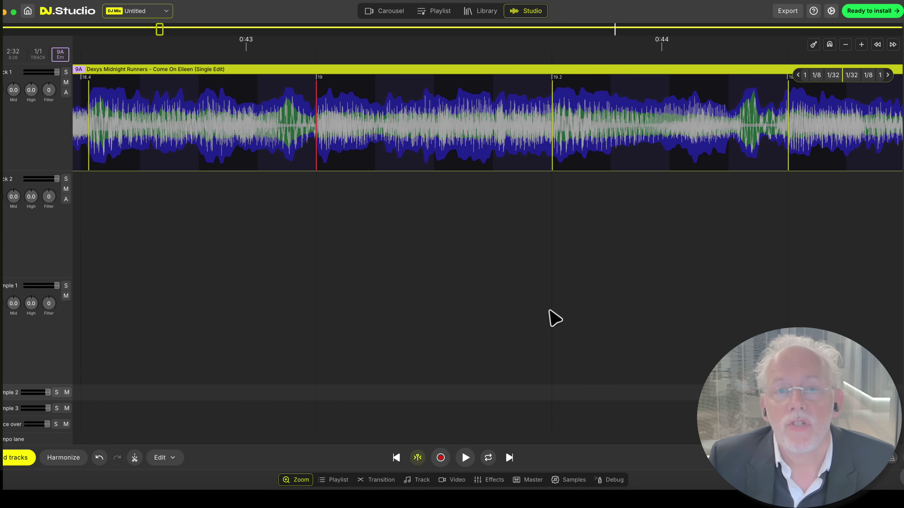
scroll(554, 318, right, 10)
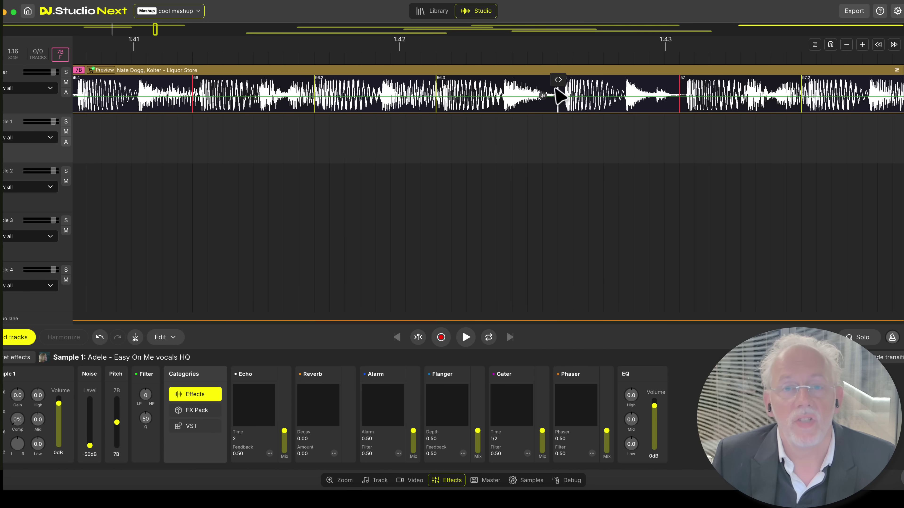
mouse_move(559, 89)
drag(560, 89, 545, 89)
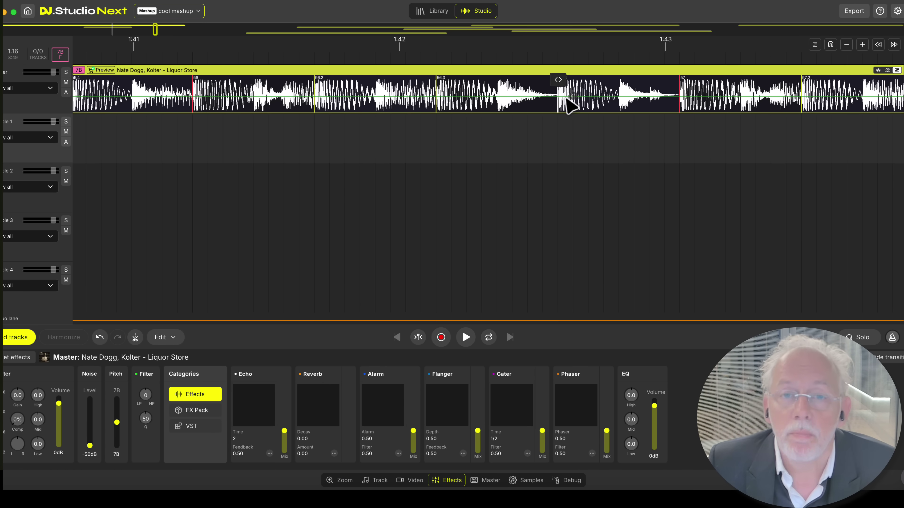
mouse_move(569, 84)
mouse_move(577, 86)
mouse_down()
mouse_move(541, 85)
mouse_move(586, 88)
mouse_move(409, 85)
mouse_up()
mouse_move(559, 98)
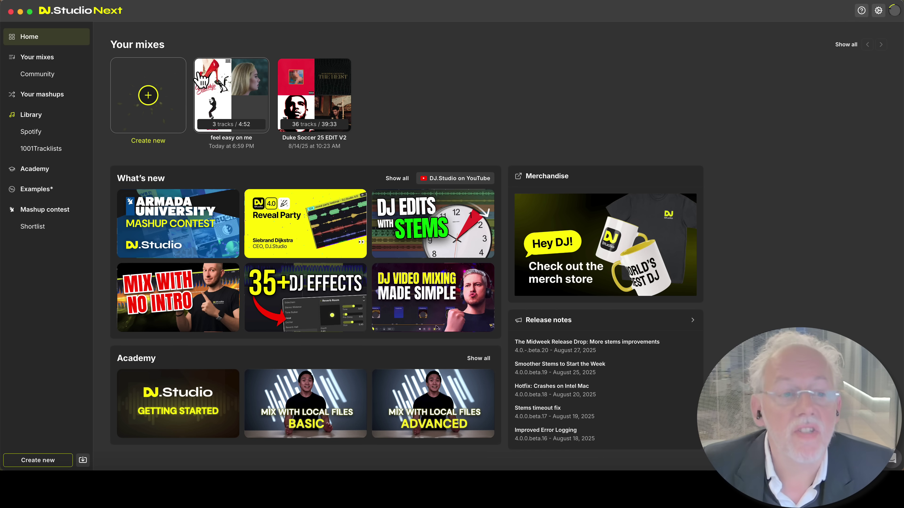
Create a new Mashup project and get past the intro into the studio.
click(149, 95)
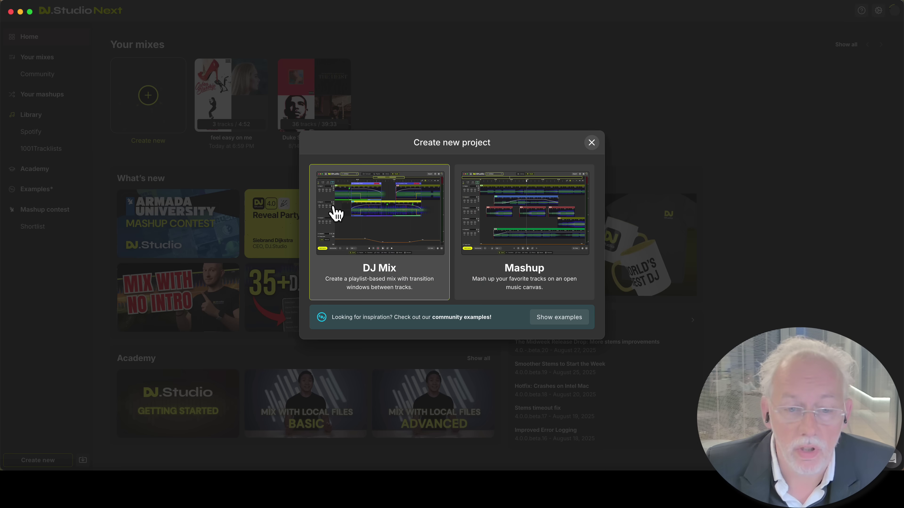
click(538, 216)
click(549, 356)
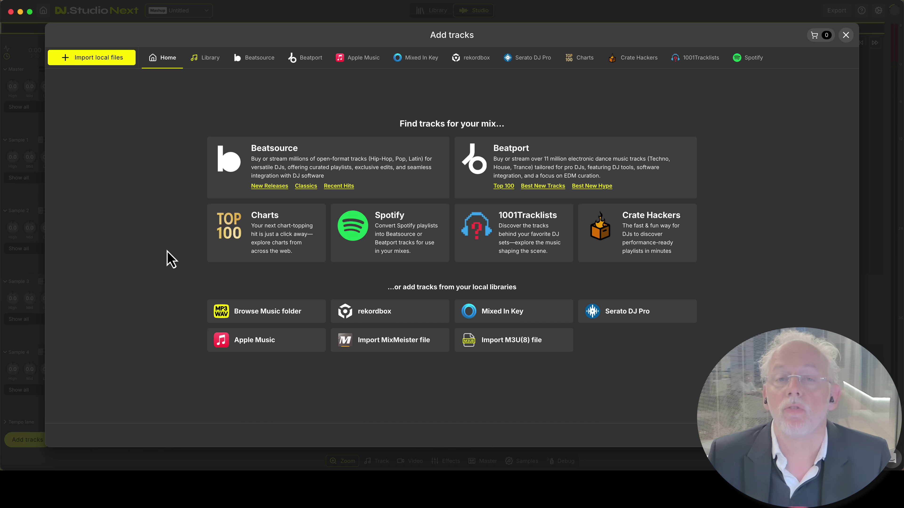
In Beatport, preview Liquor Store and Walking On A Dream, then add chart tracks 1–6.
click(569, 168)
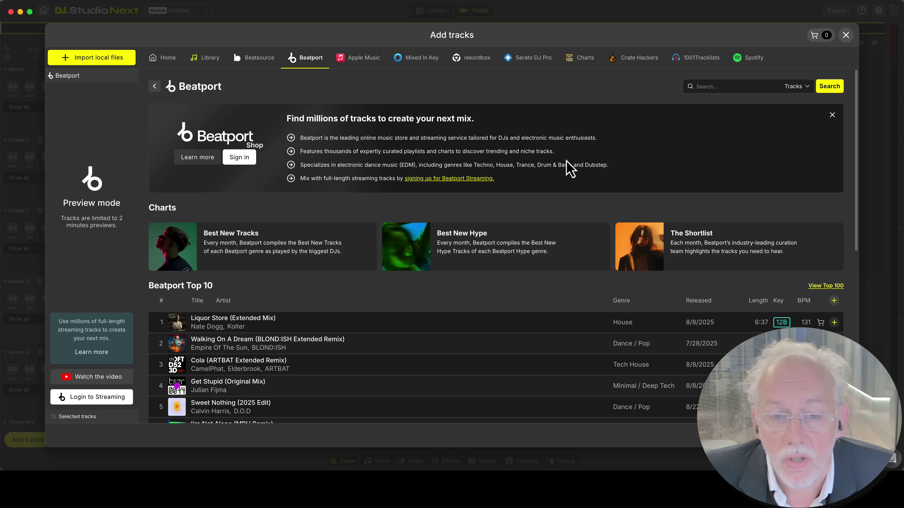
scroll(381, 278, down, 3)
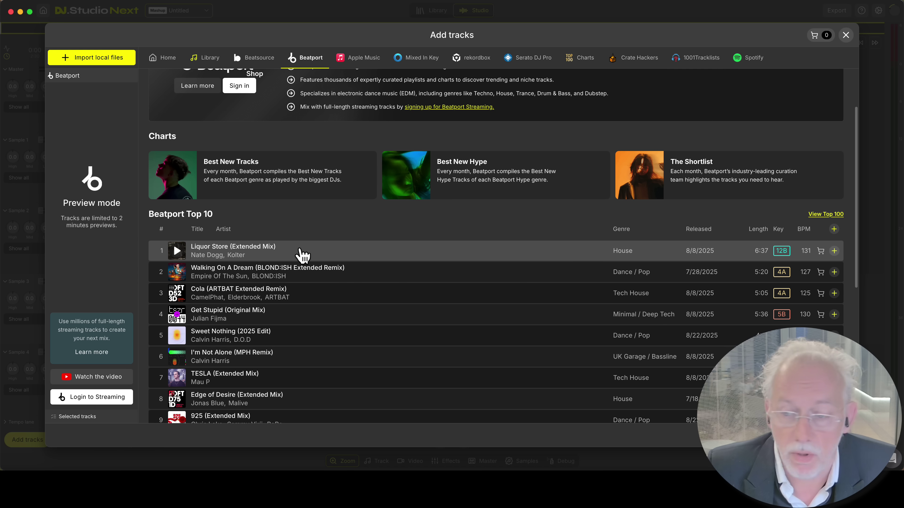
click(177, 251)
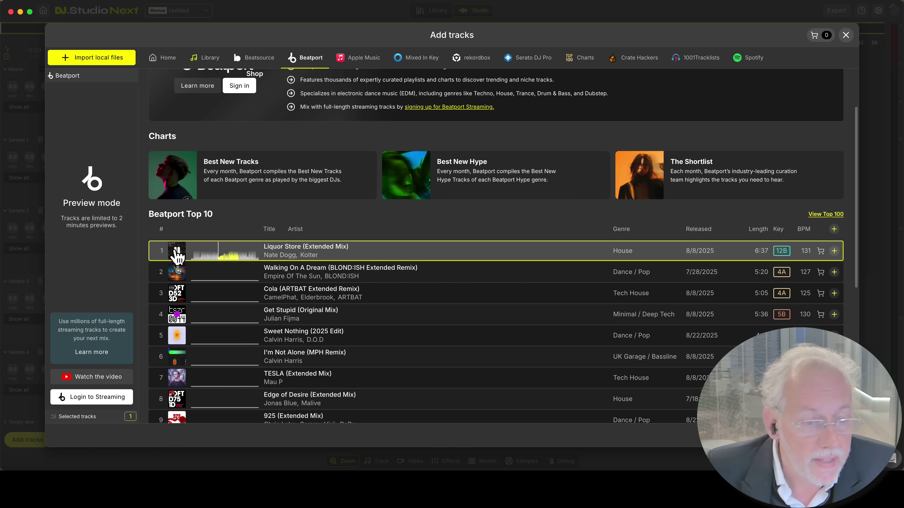
click(178, 274)
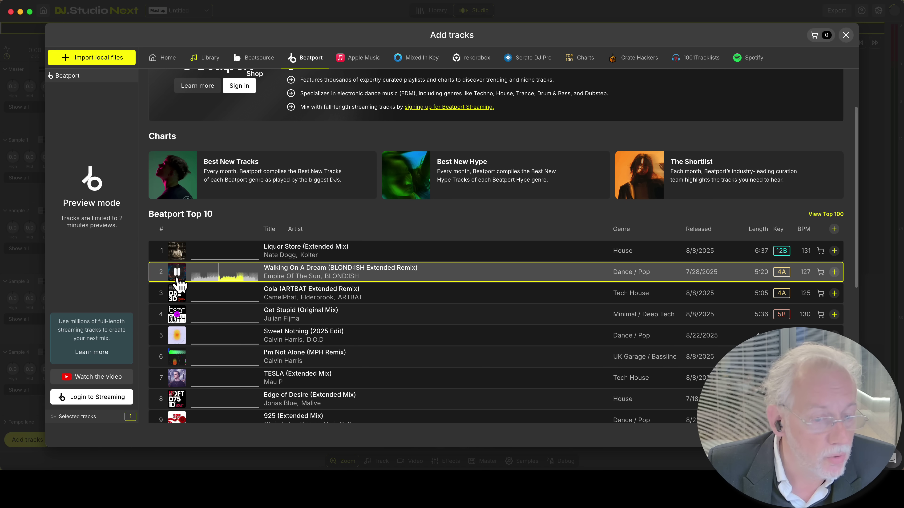
click(177, 271)
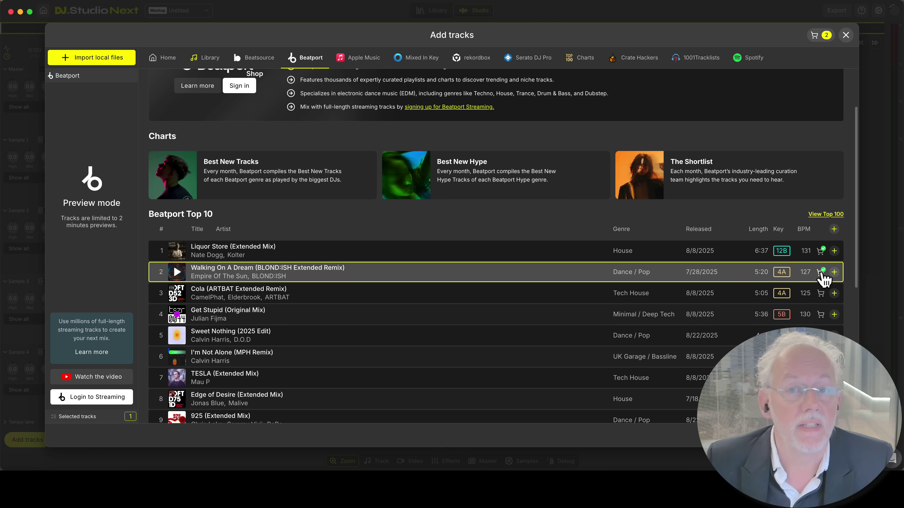
click(833, 251)
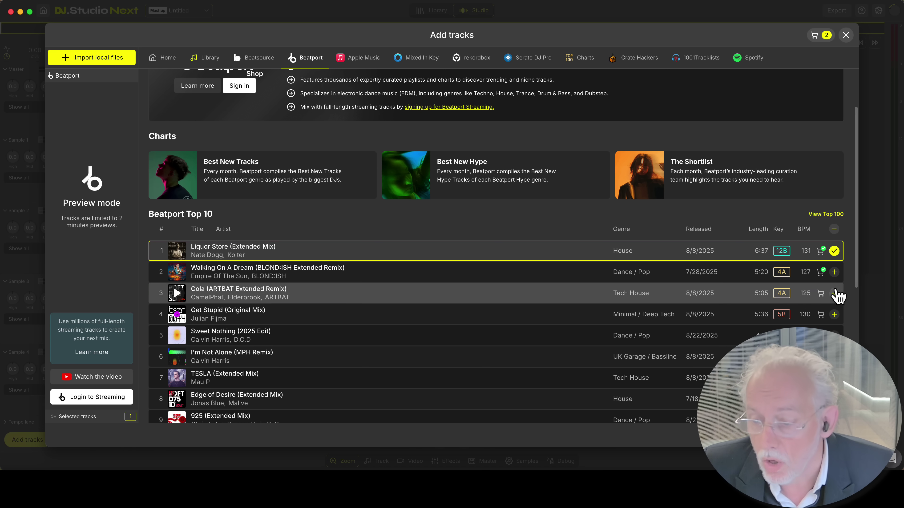
shift+click(833, 357)
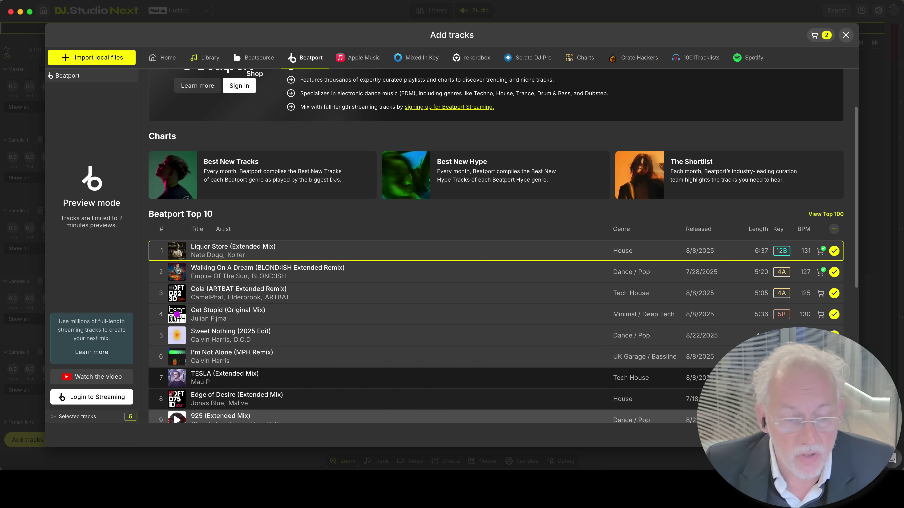
click(829, 435)
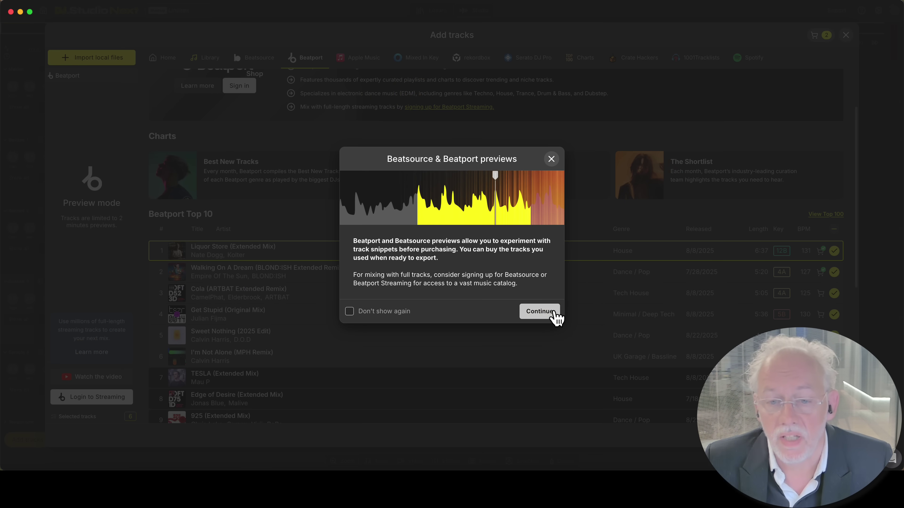
Import the tracks and move Walking On A Dream later, checking playback at 0:28, 1:01 and 2:58.
click(554, 315)
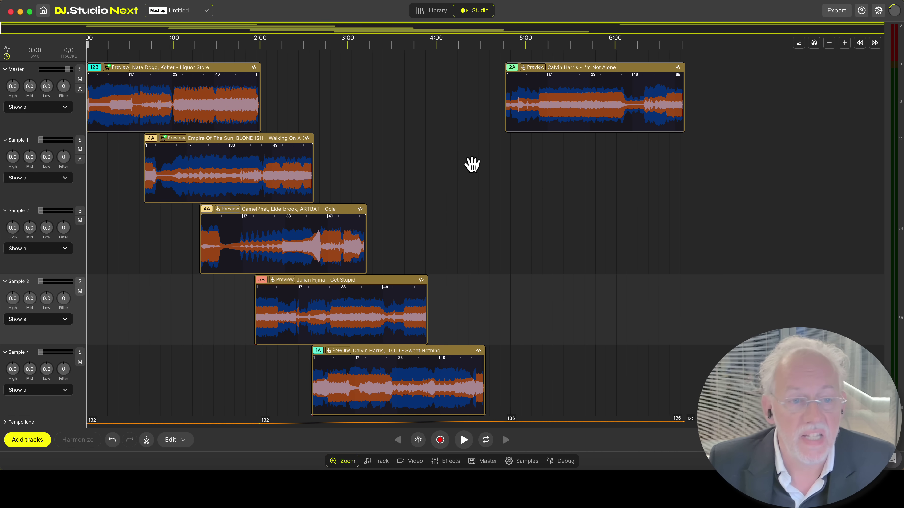
click(127, 110)
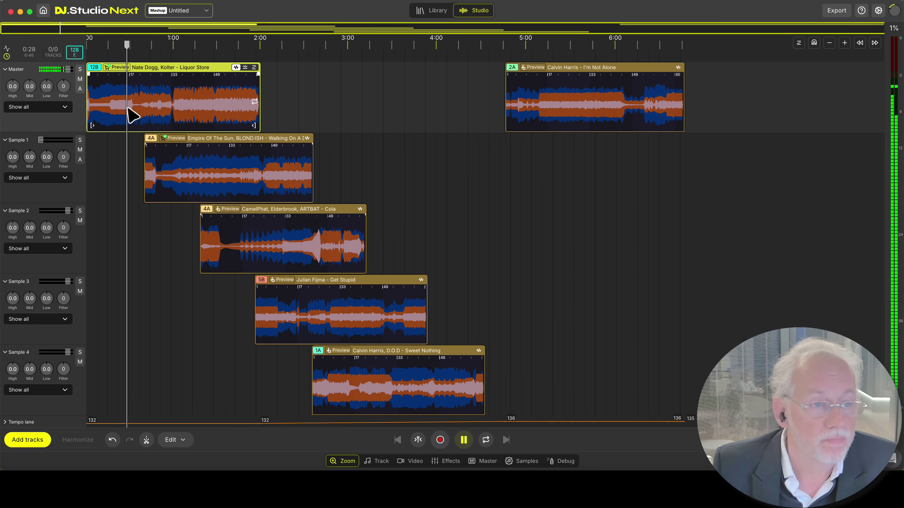
key(space)
drag(204, 143, 415, 143)
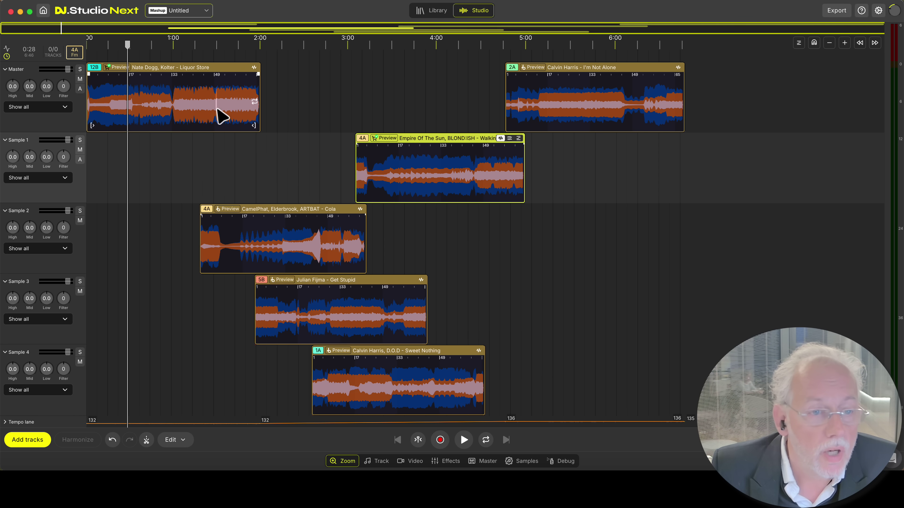
click(175, 104)
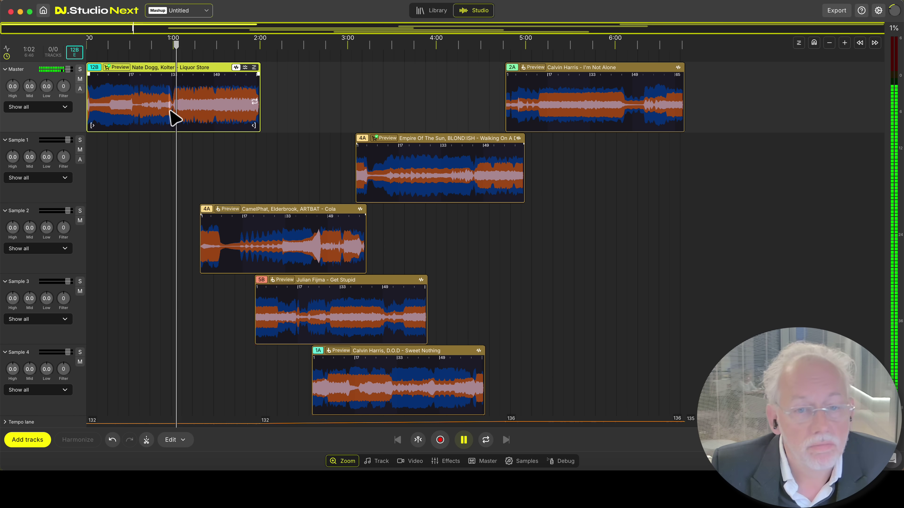
key(space)
click(344, 311)
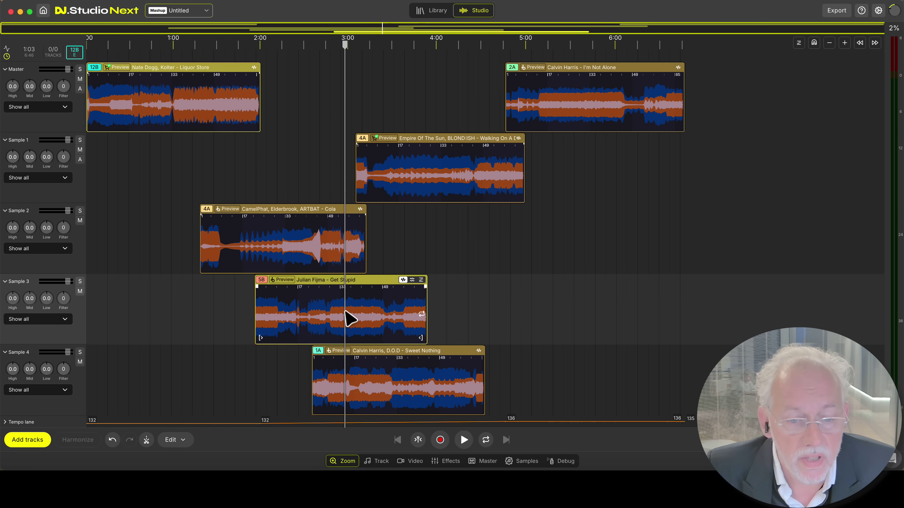
key(ctrl+z)
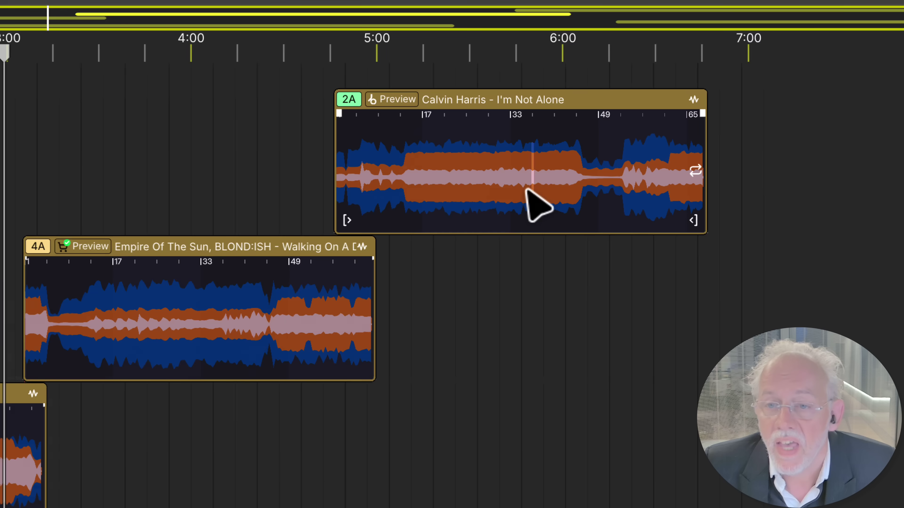
Split I'm Not Alone into vocal/instrumental parts and Walking On A Dream into all stems.
click(599, 111)
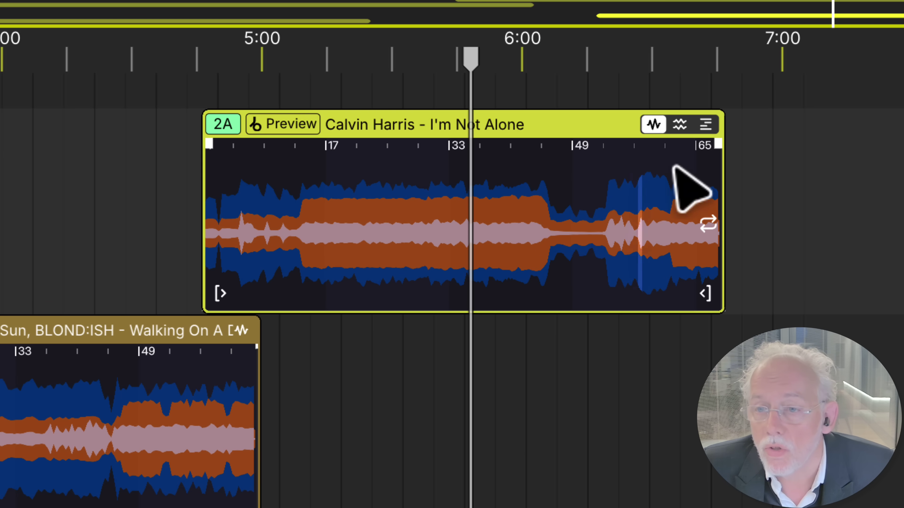
click(681, 125)
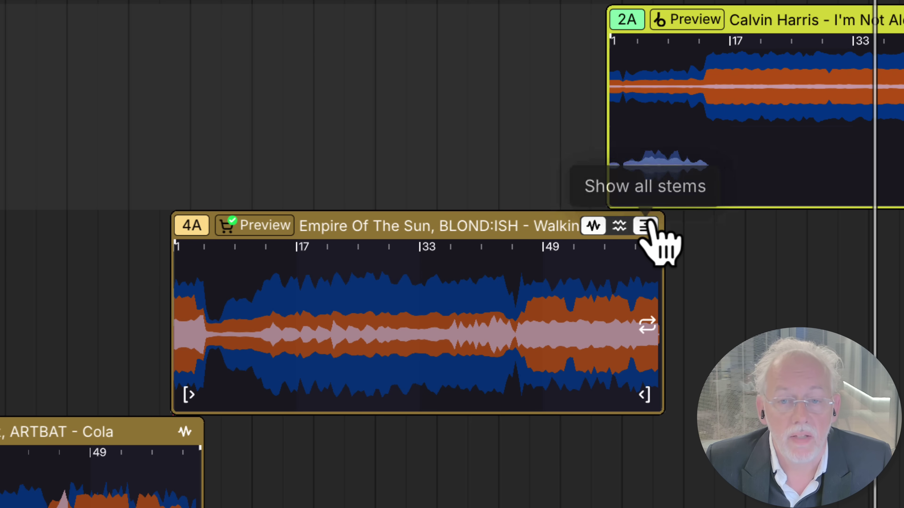
click(645, 226)
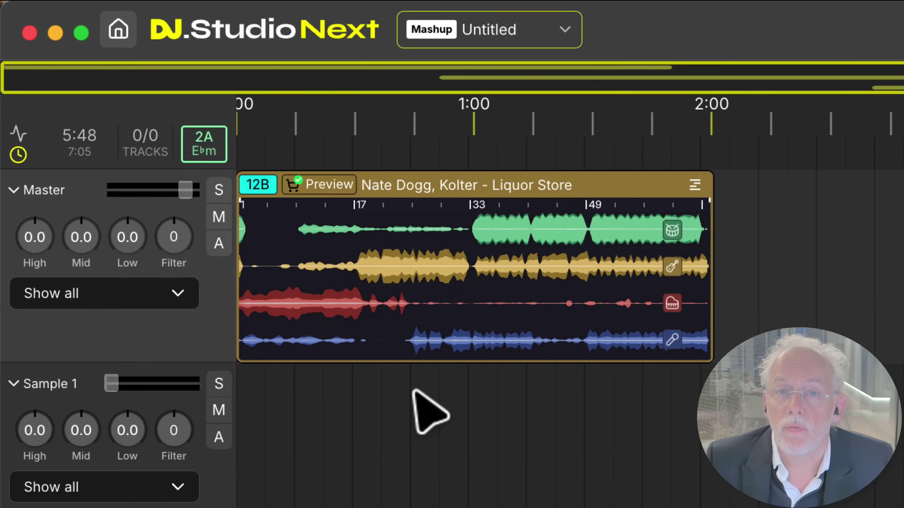
Draw a dip in the Liquor Store vocal envelope around bars 25–29 down to -50 dB.
mouse_move(440, 353)
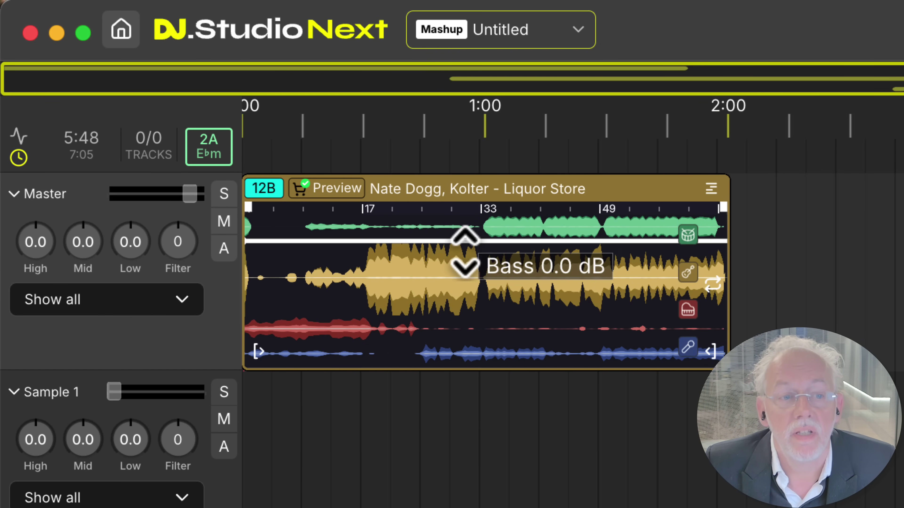
mouse_move(484, 252)
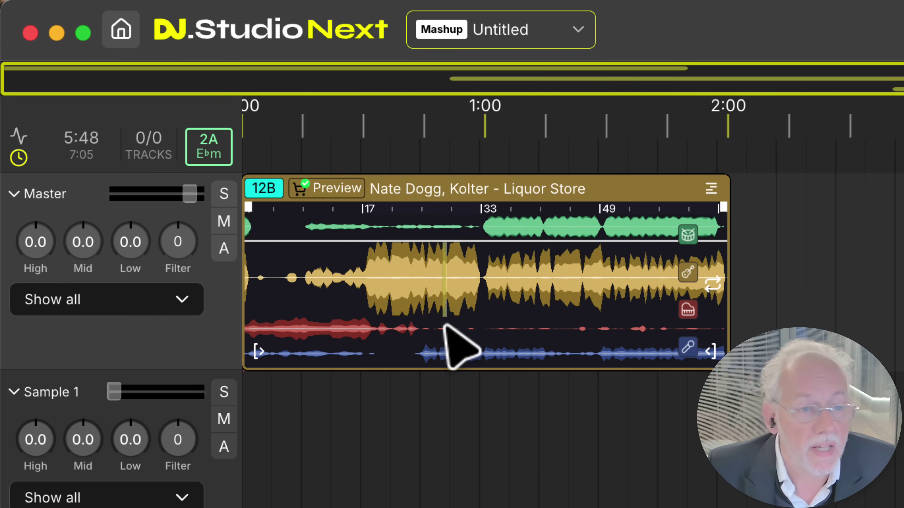
click(412, 391)
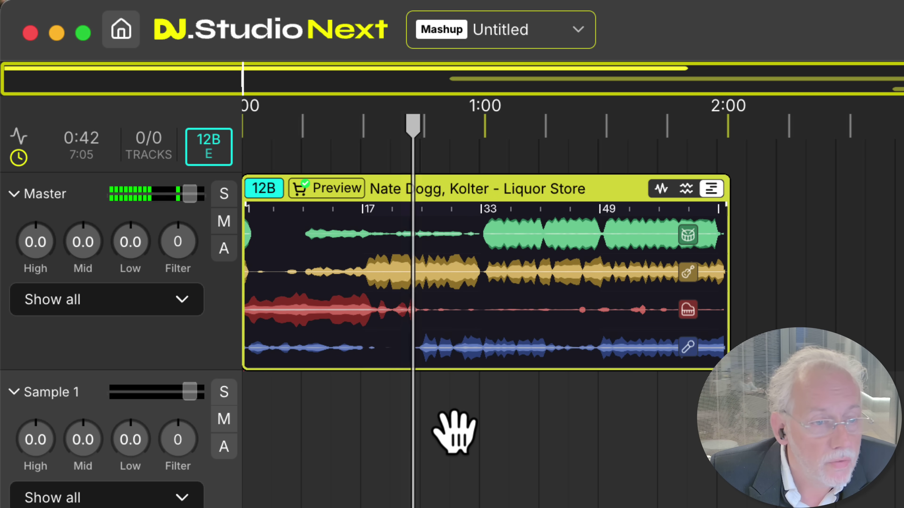
scroll(450, 431, up, 3)
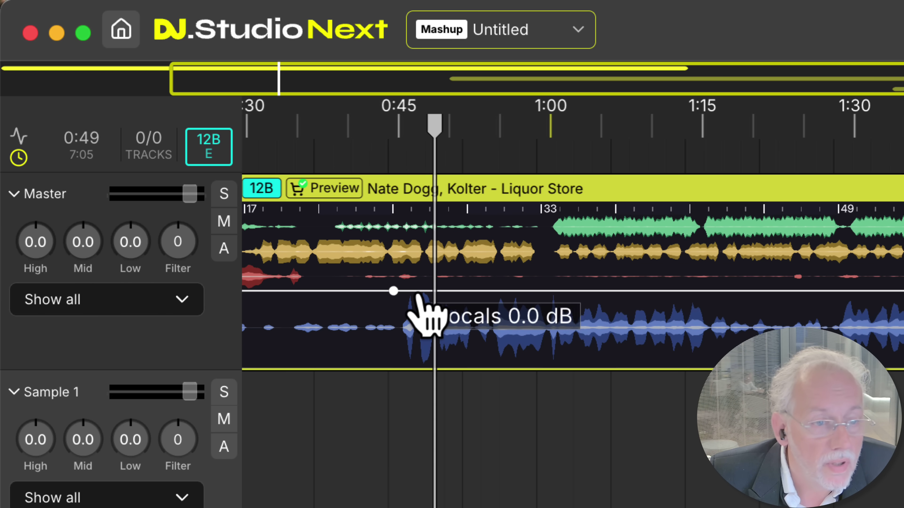
drag(394, 293, 393, 367)
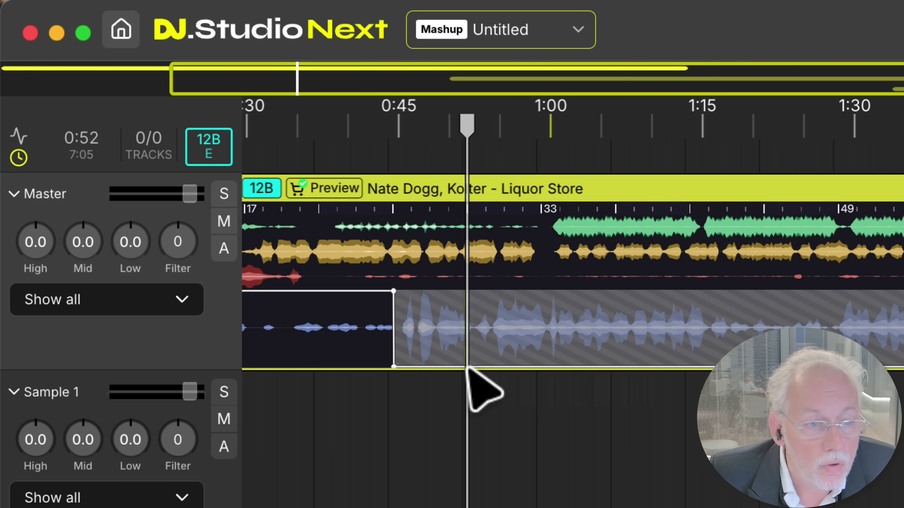
drag(479, 367, 508, 290)
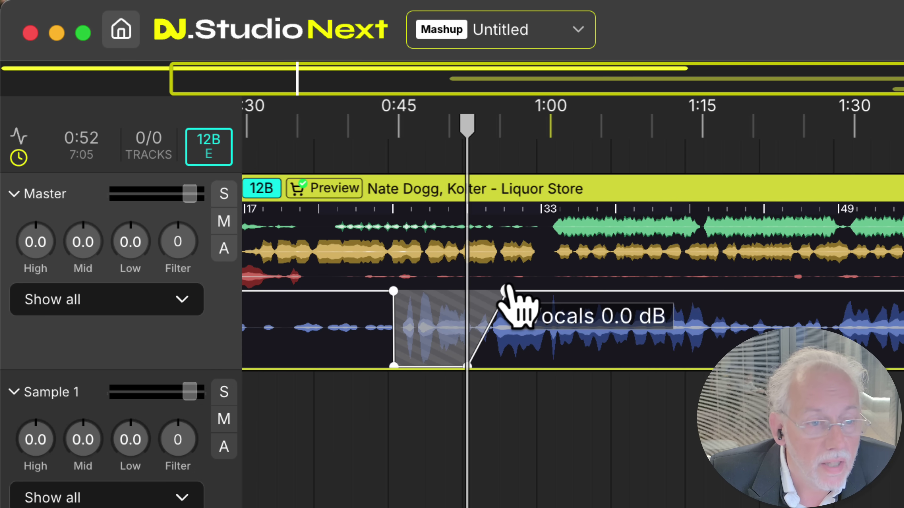
click(383, 423)
scroll(409, 431, up, 3)
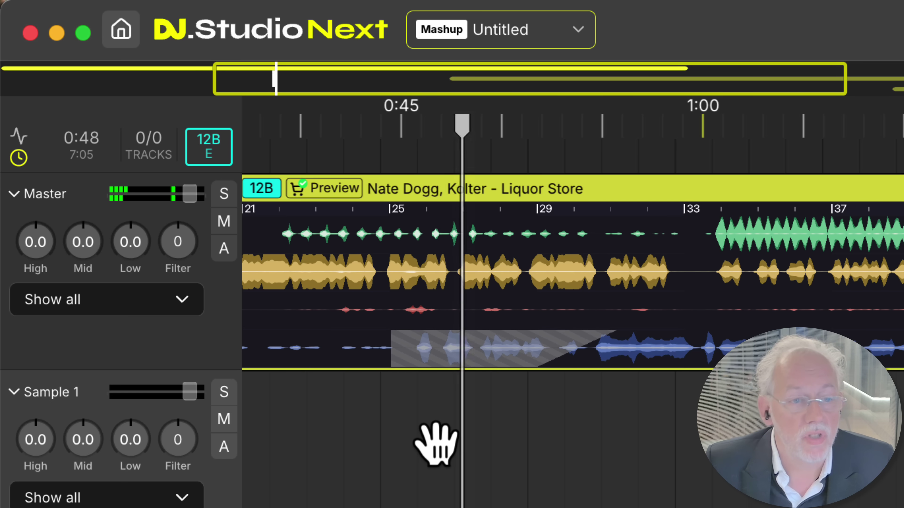
mouse_move(504, 354)
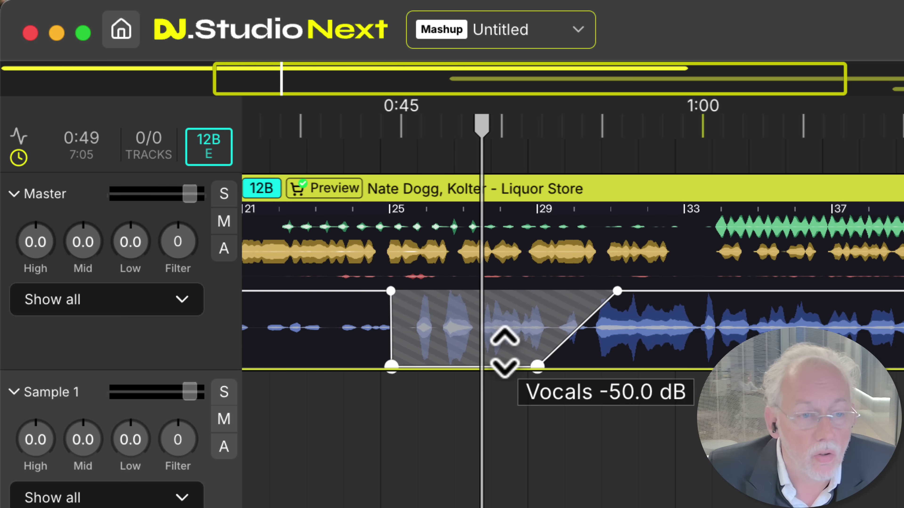
mouse_move(491, 359)
mouse_down()
mouse_move(501, 317)
mouse_move(494, 358)
mouse_up()
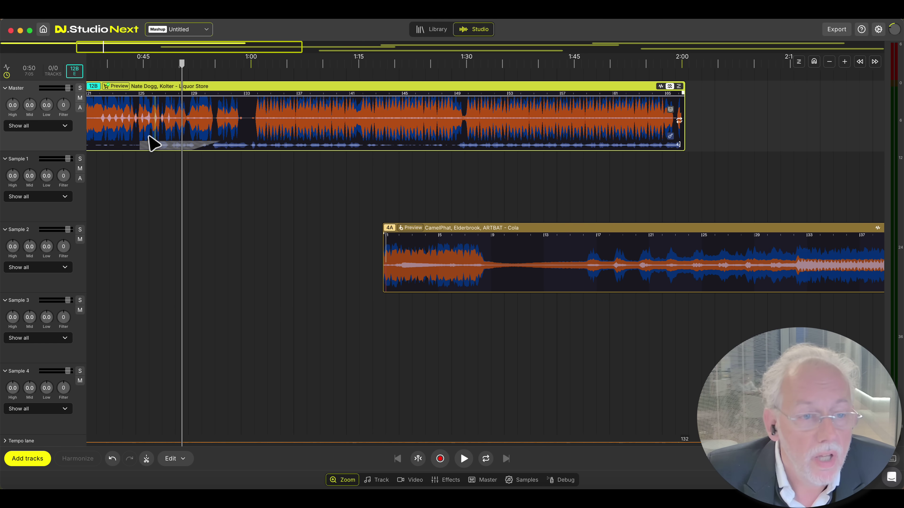
Show Liquor Store as a combined waveform and add a volume fade-in from -35.3 dB at 0:54.
mouse_move(171, 146)
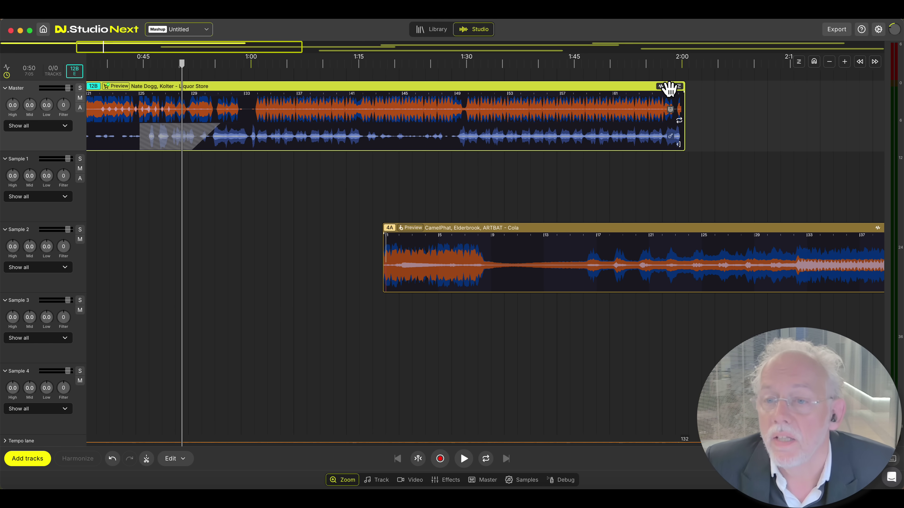
click(661, 86)
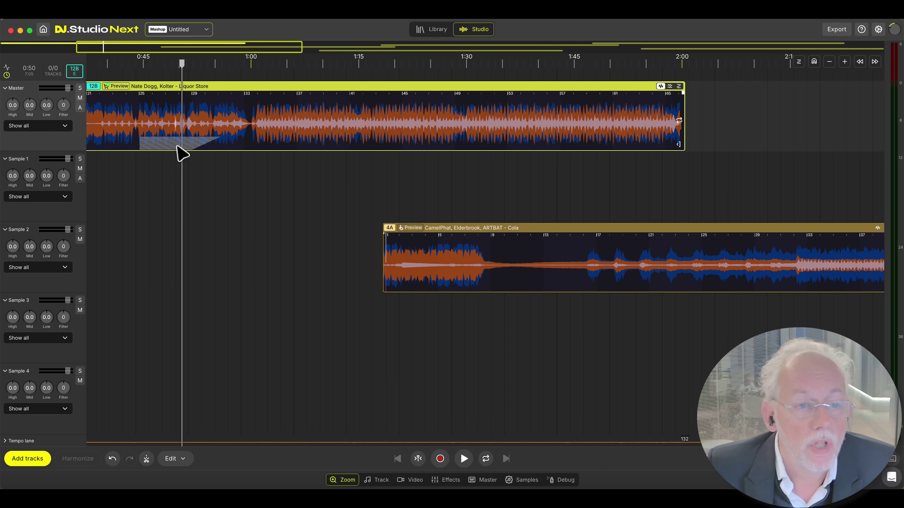
click(205, 109)
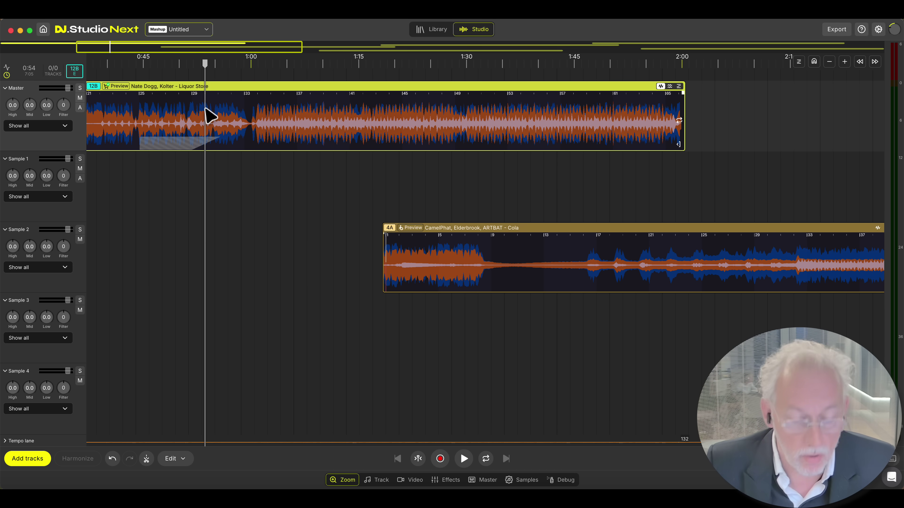
mouse_move(336, 106)
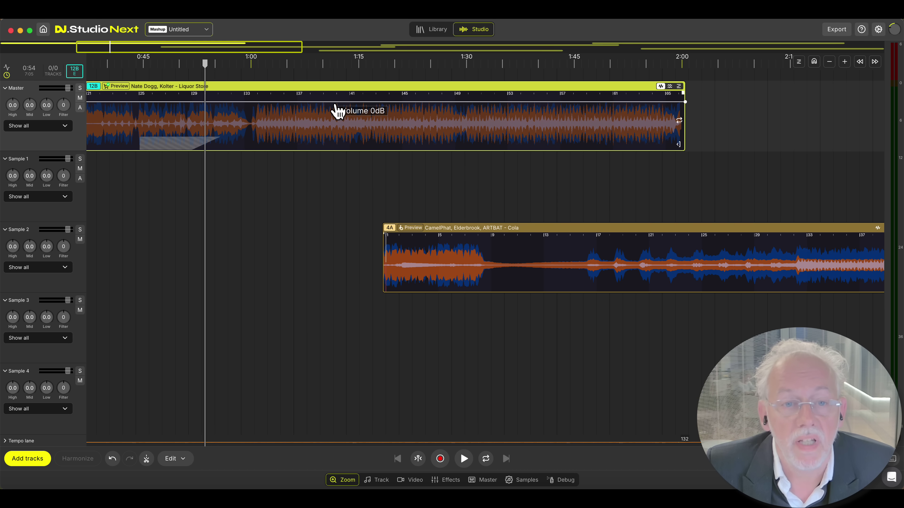
click(381, 103)
drag(204, 103, 201, 142)
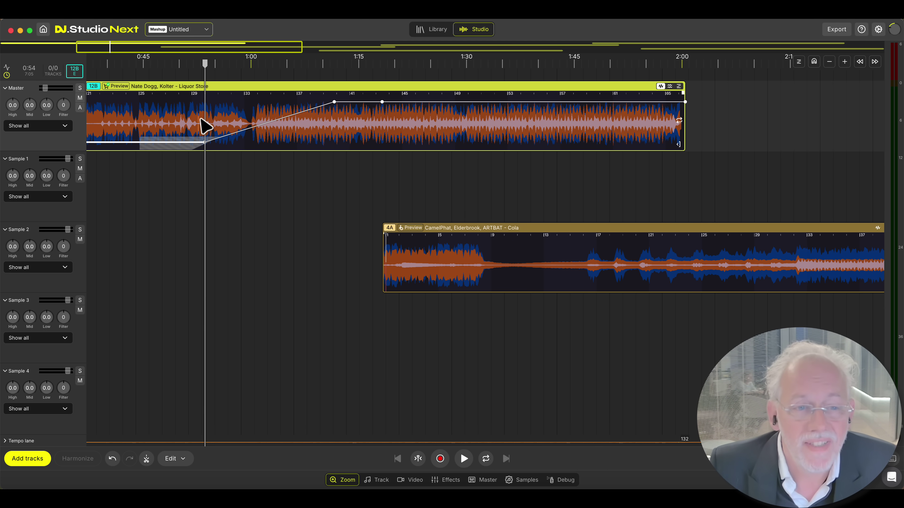
Add High and Filter effects to Liquor Store and lower the filter line to -0.37.
right_click(219, 118)
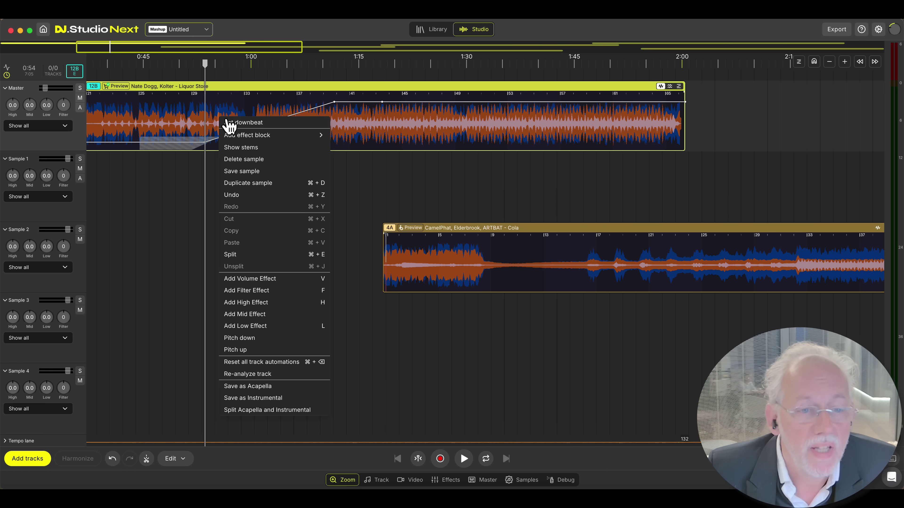
click(272, 302)
right_click(228, 108)
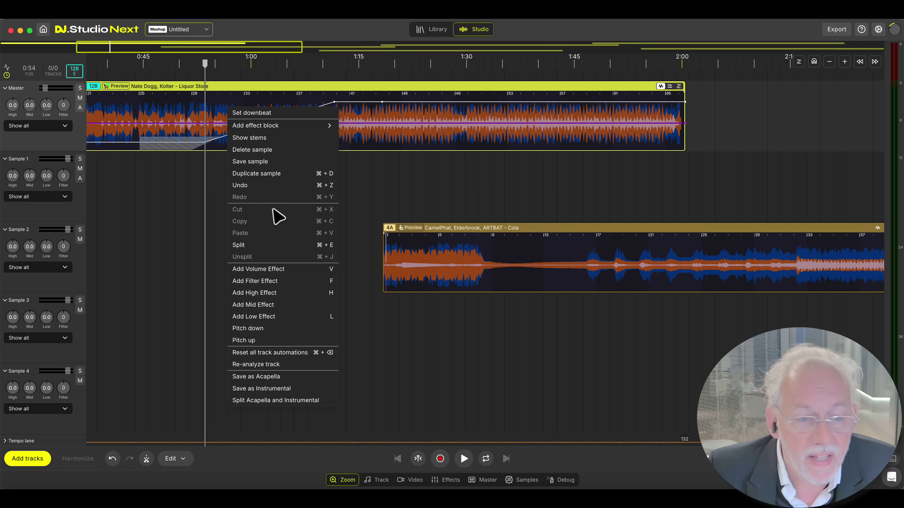
click(276, 282)
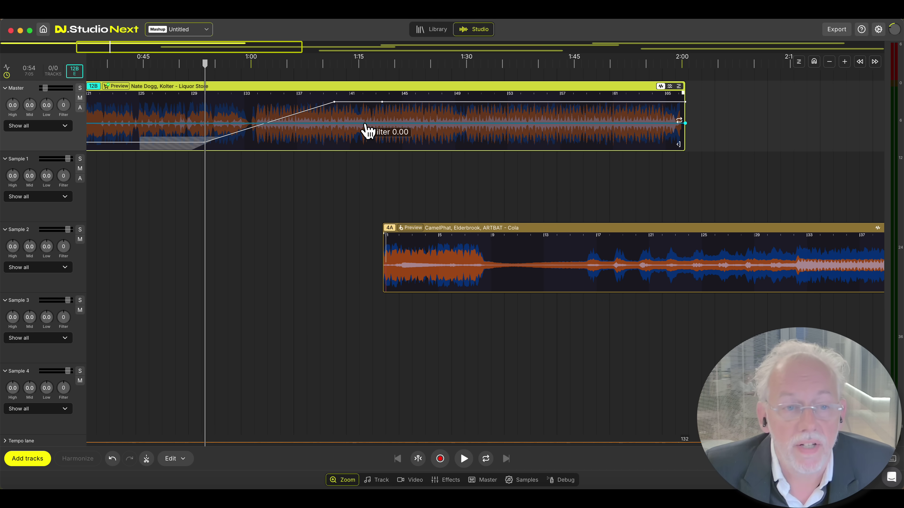
drag(366, 125, 378, 136)
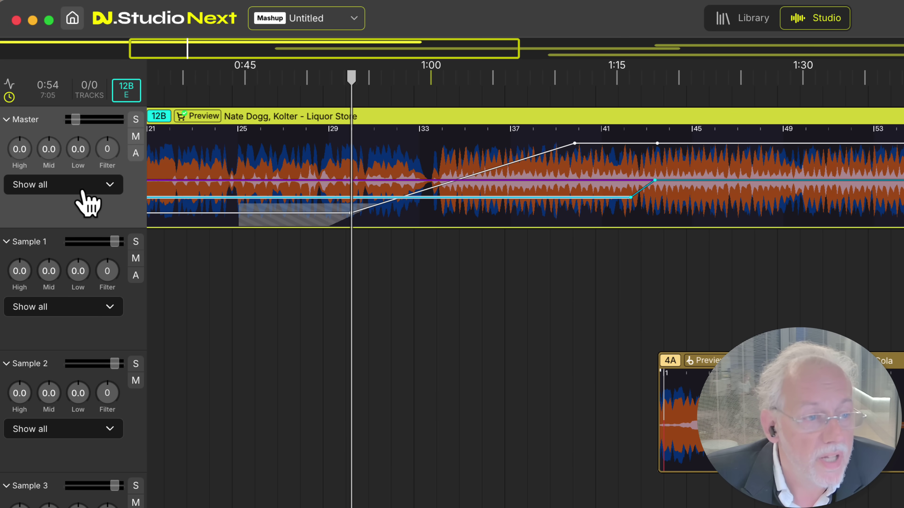
Show only the Filter automation and add filter points at 0.00 and -0.52.
click(83, 198)
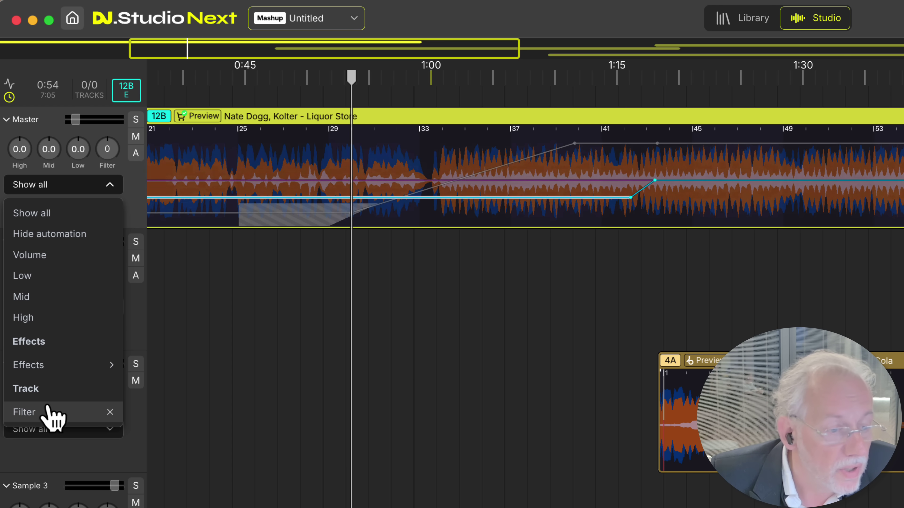
click(44, 414)
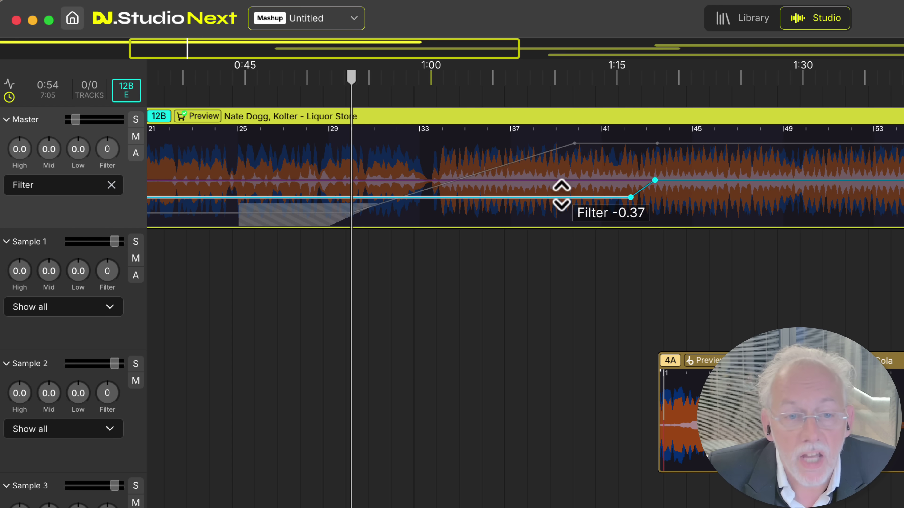
drag(561, 197, 515, 180)
click(733, 180)
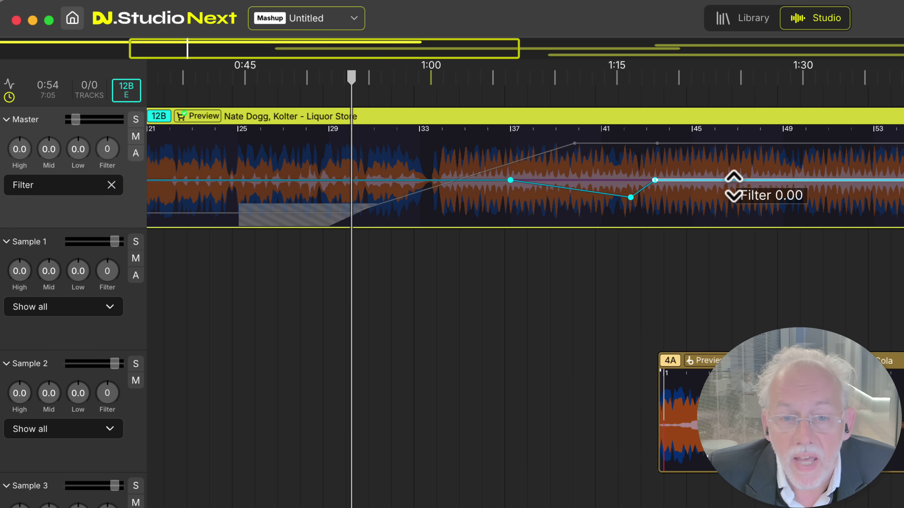
drag(784, 180, 788, 204)
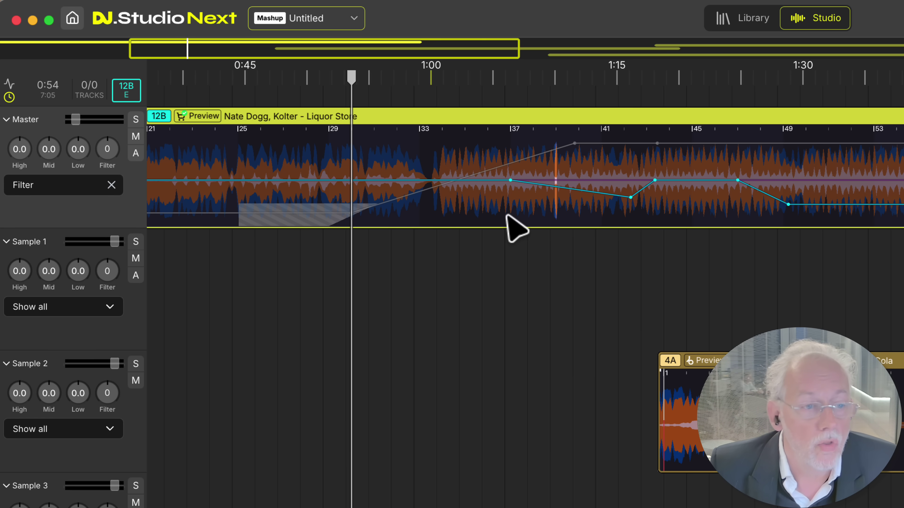
Reset Master's automation display to Show all, then remove and restore the Filter automation.
click(112, 185)
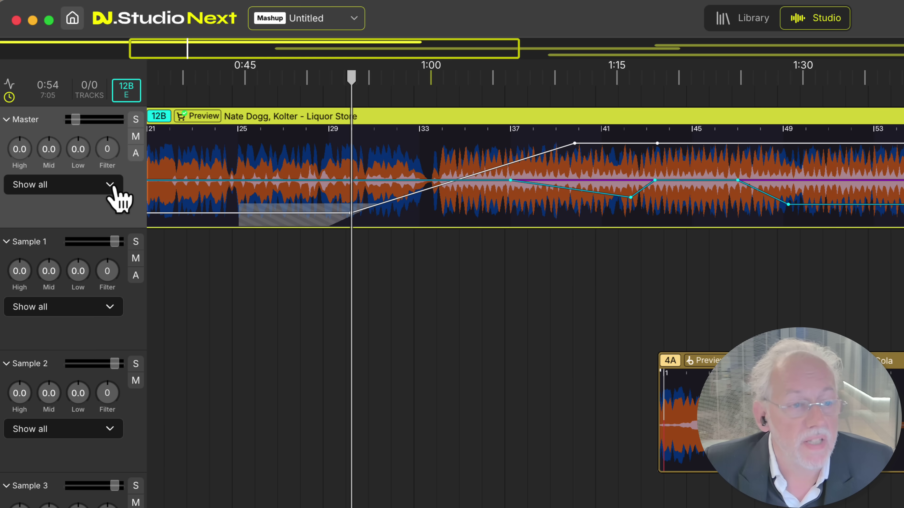
click(110, 185)
click(427, 196)
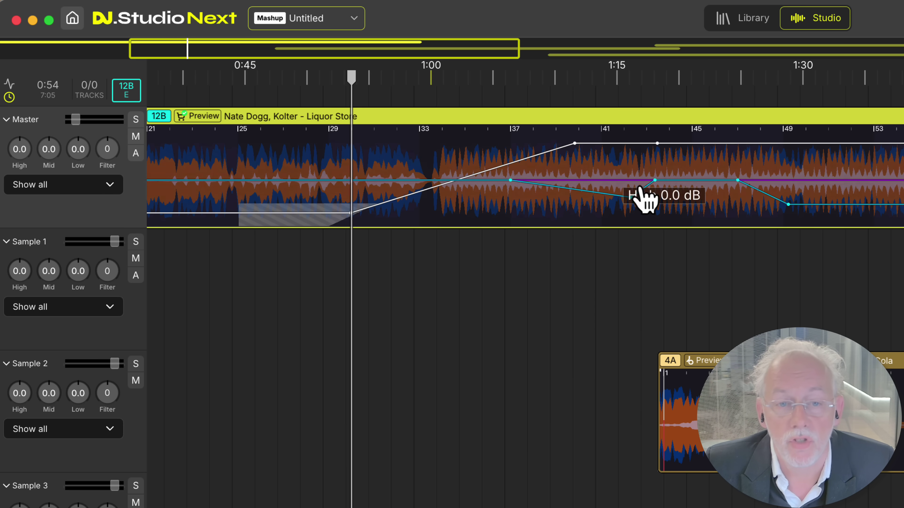
click(107, 190)
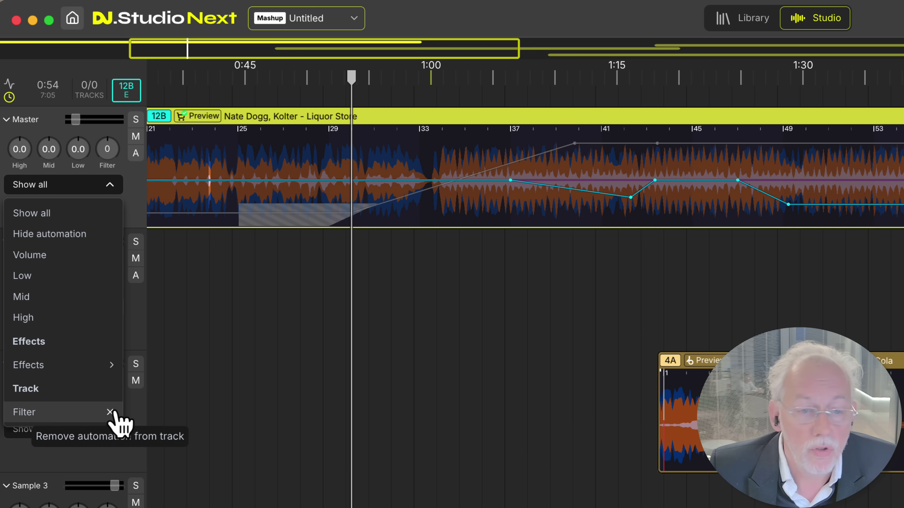
click(110, 412)
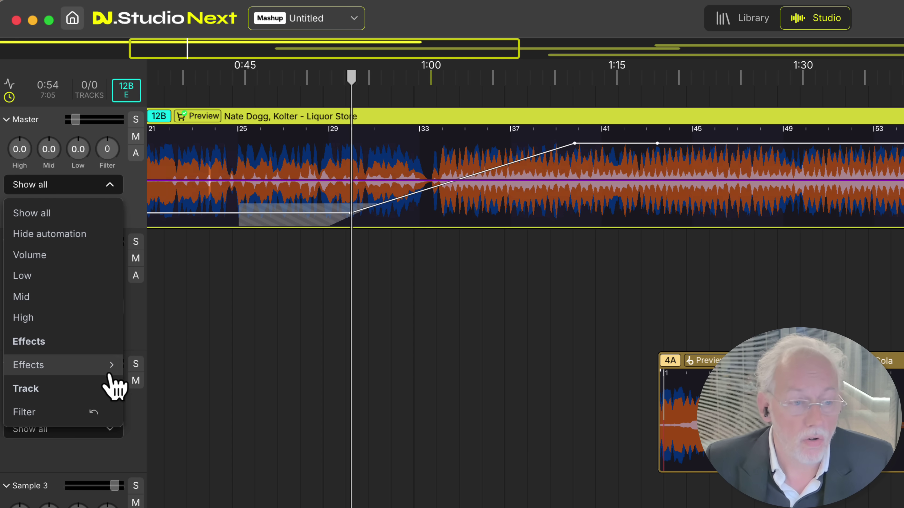
mouse_move(109, 374)
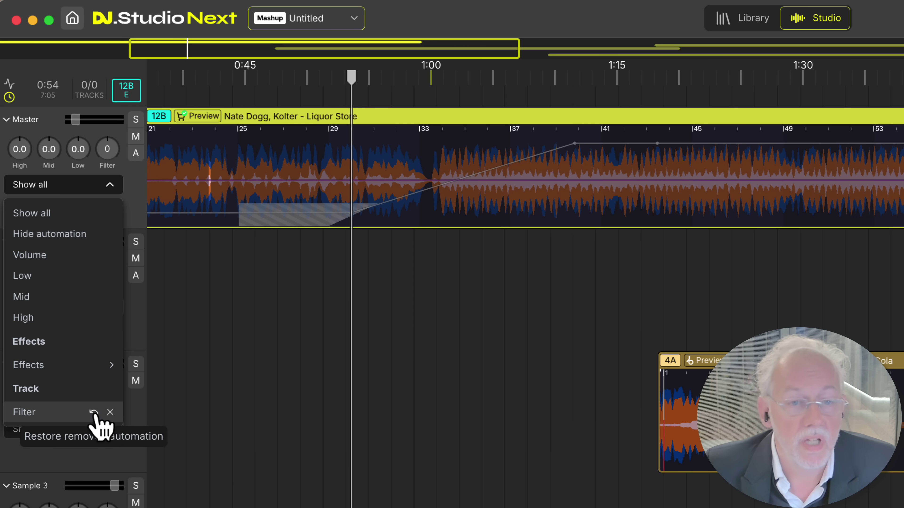
click(93, 412)
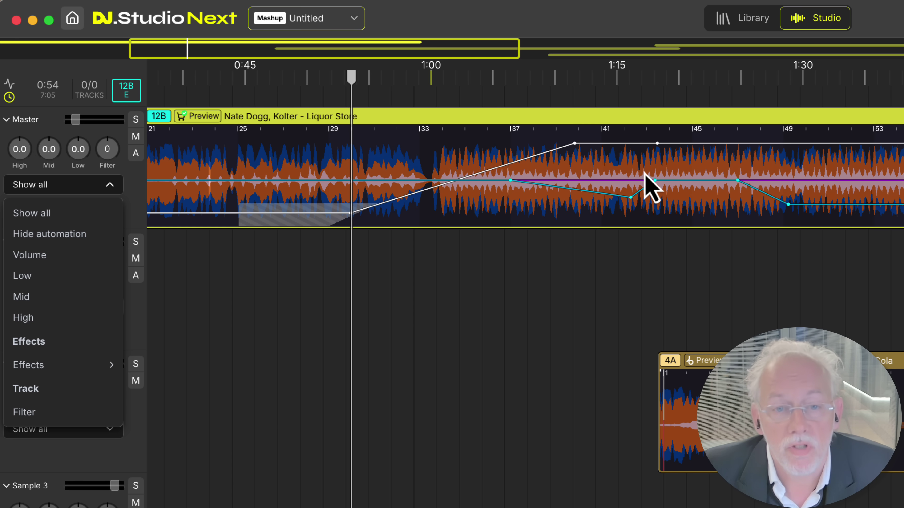
click(133, 211)
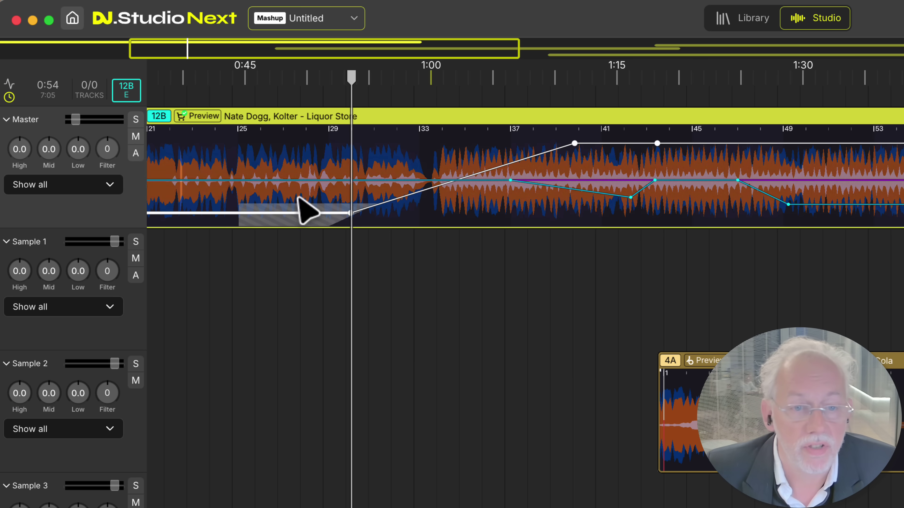
Toggle the Master and Sample 1 lanes between full height and even lane heights.
click(671, 179)
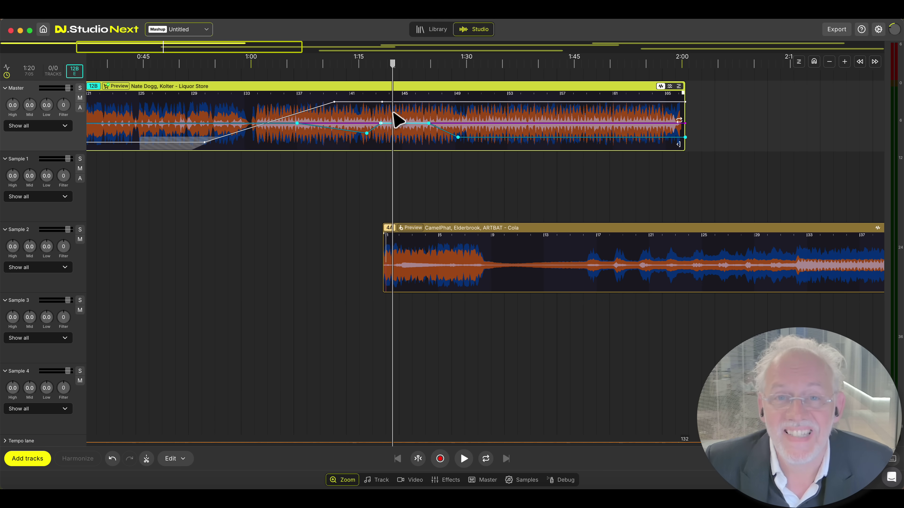
double_click(393, 114)
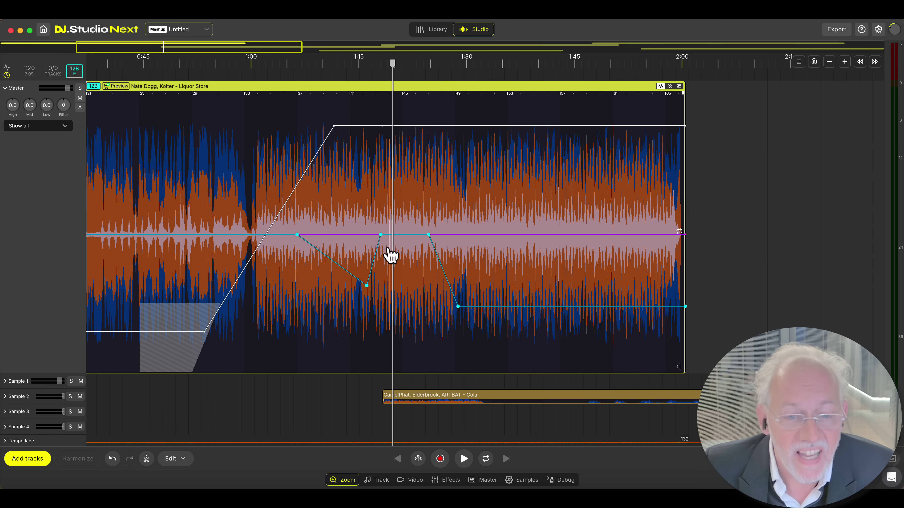
double_click(395, 242)
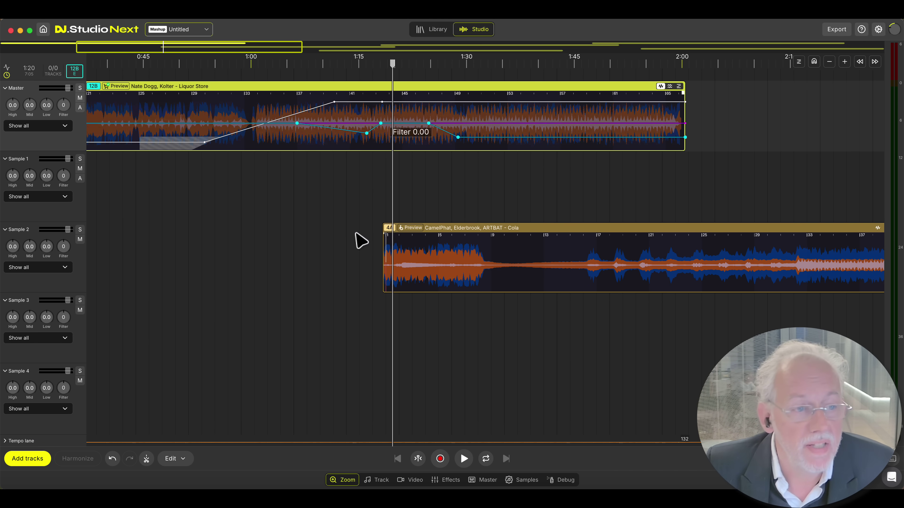
double_click(51, 146)
double_click(50, 145)
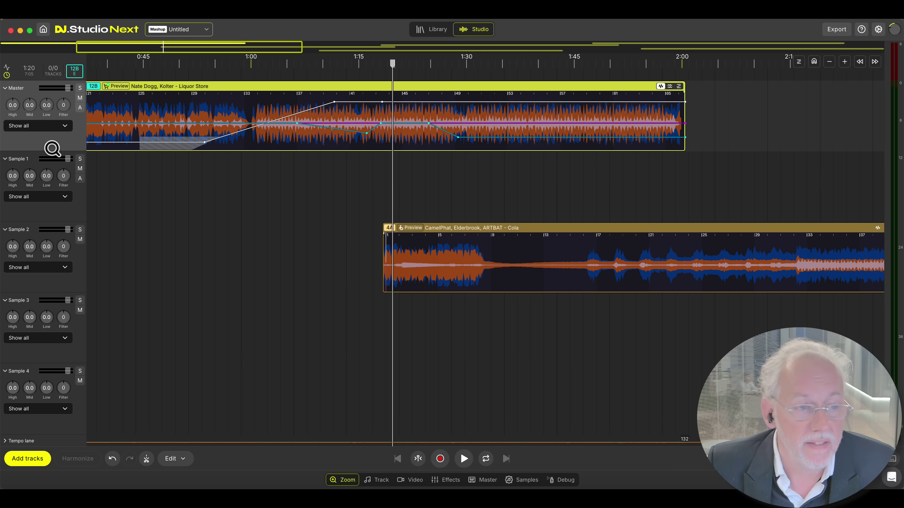
double_click(50, 174)
double_click(57, 212)
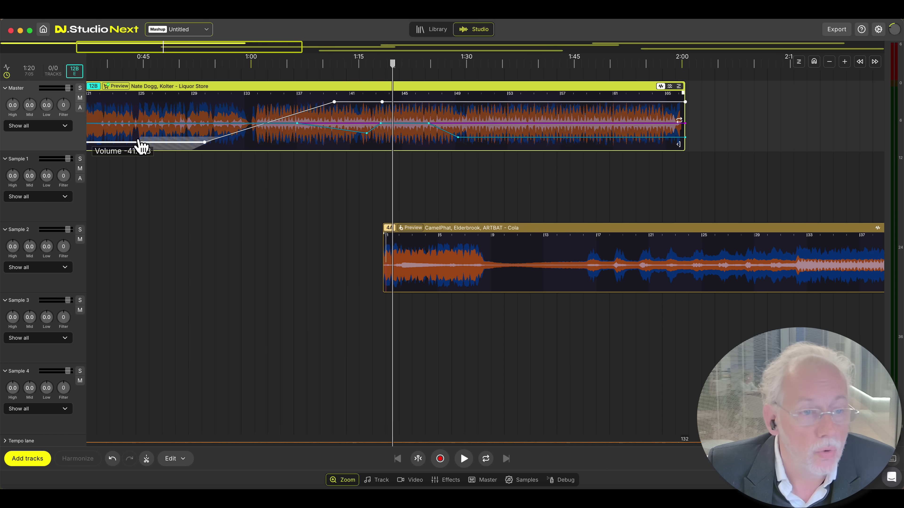
click(528, 117)
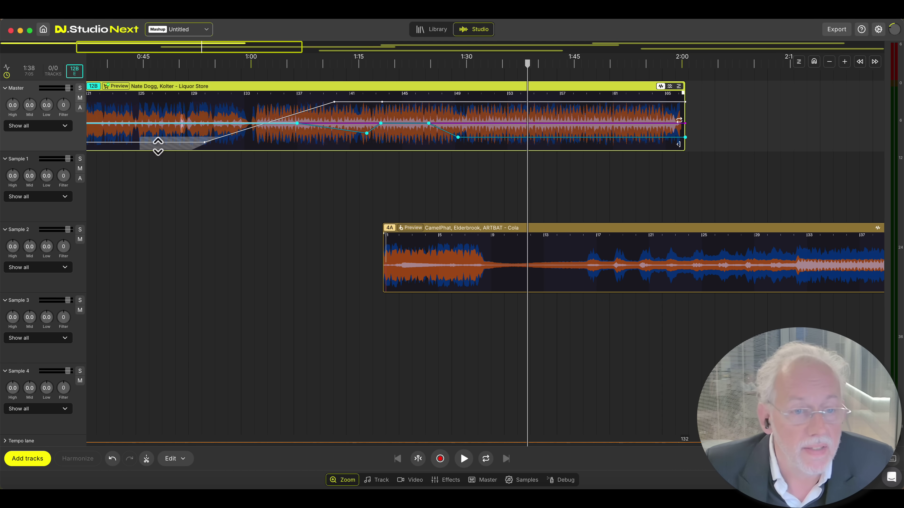
Remove the filter and volume automation from Liquor Store and play from around 1:04.
click(64, 128)
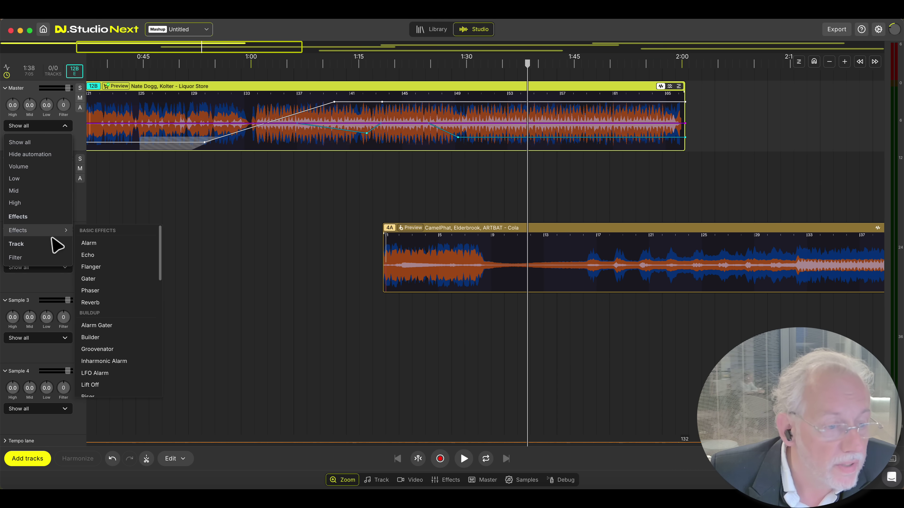
click(65, 259)
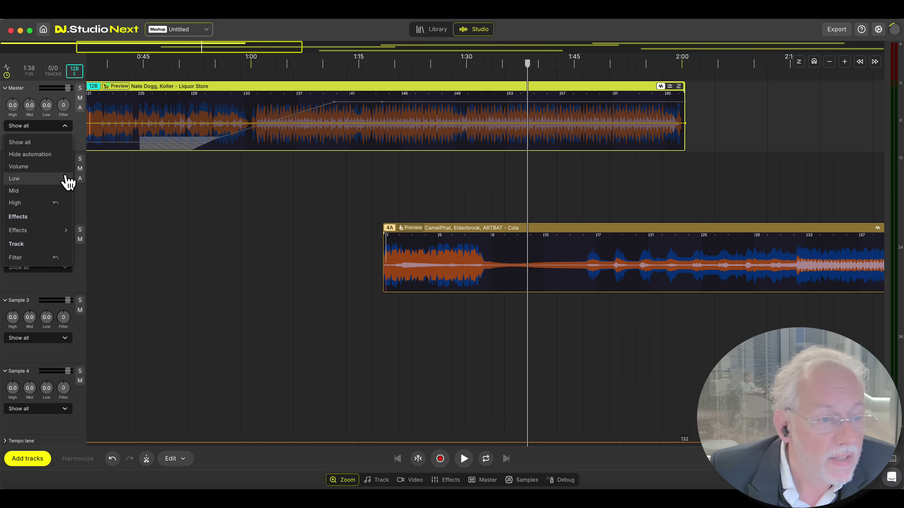
click(65, 166)
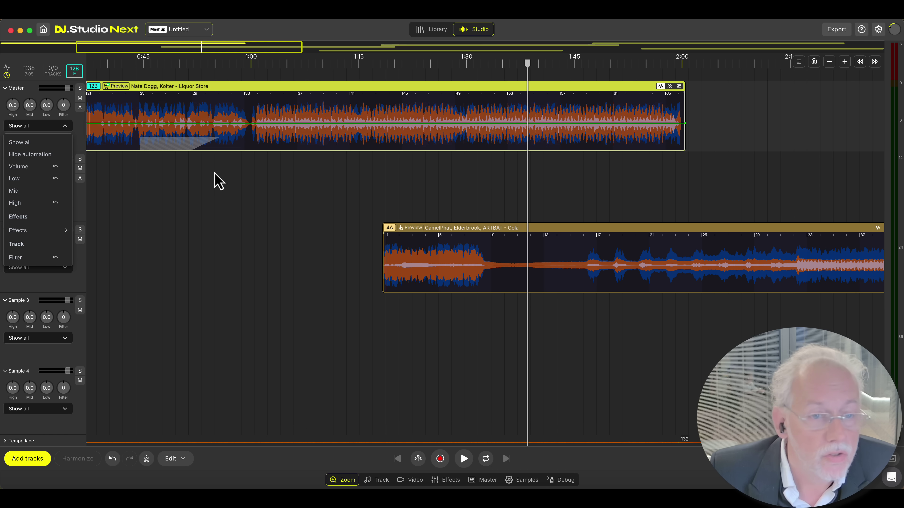
click(292, 163)
key(space)
click(276, 176)
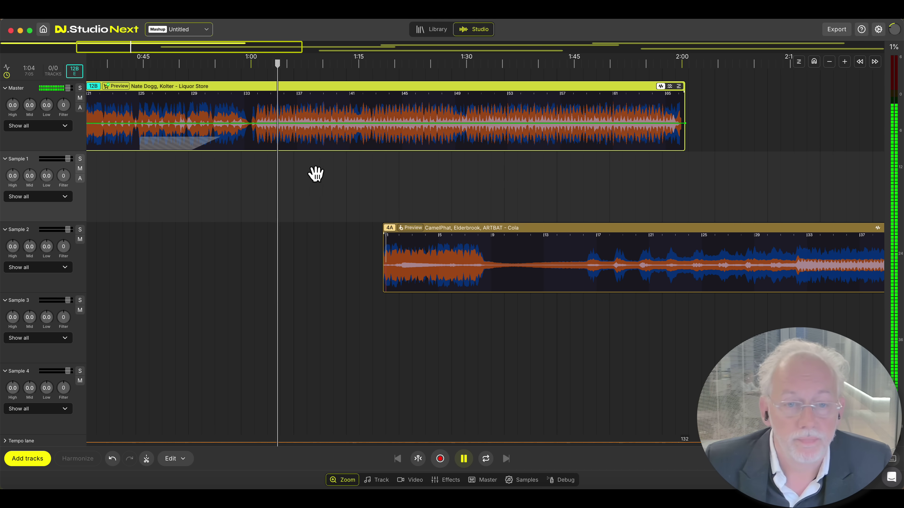
scroll(355, 186, down, 5)
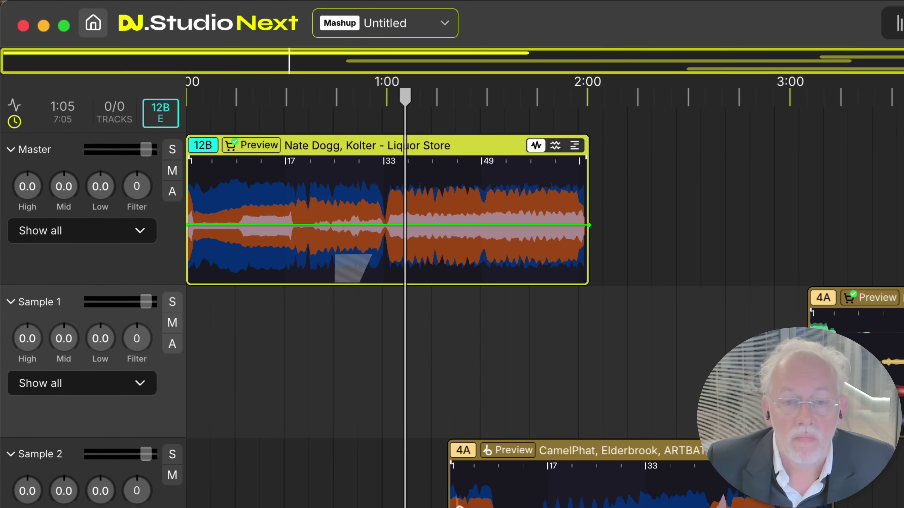
In stems view, select a vocal stretch, mute and unmute it, and lower its level to about -6.3 dB.
click(574, 145)
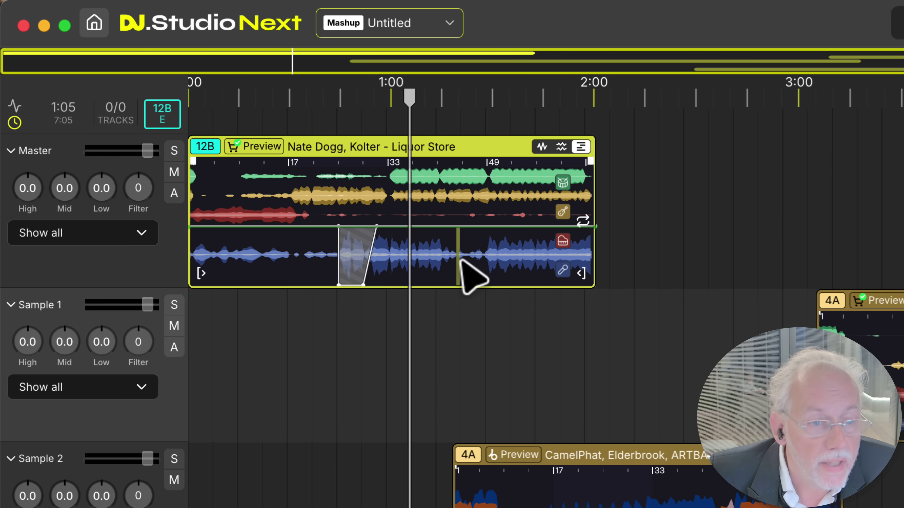
drag(459, 261, 371, 256)
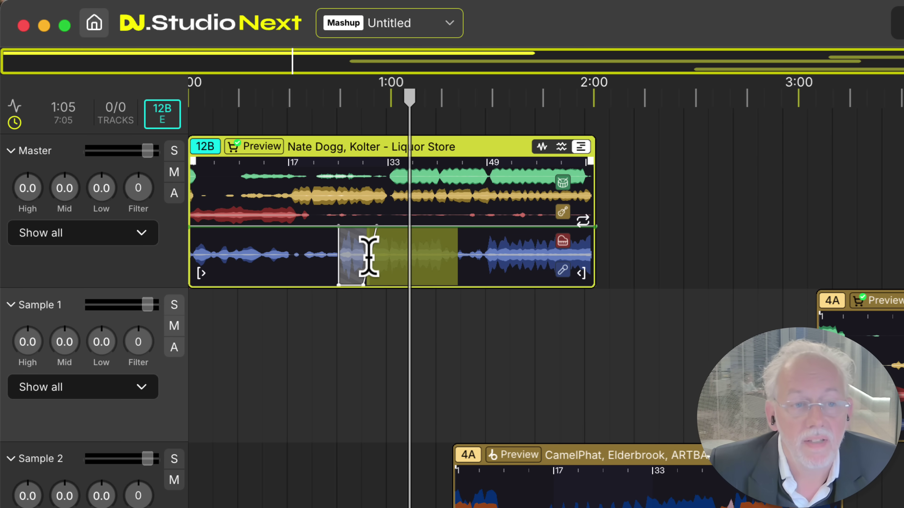
right_click(370, 261)
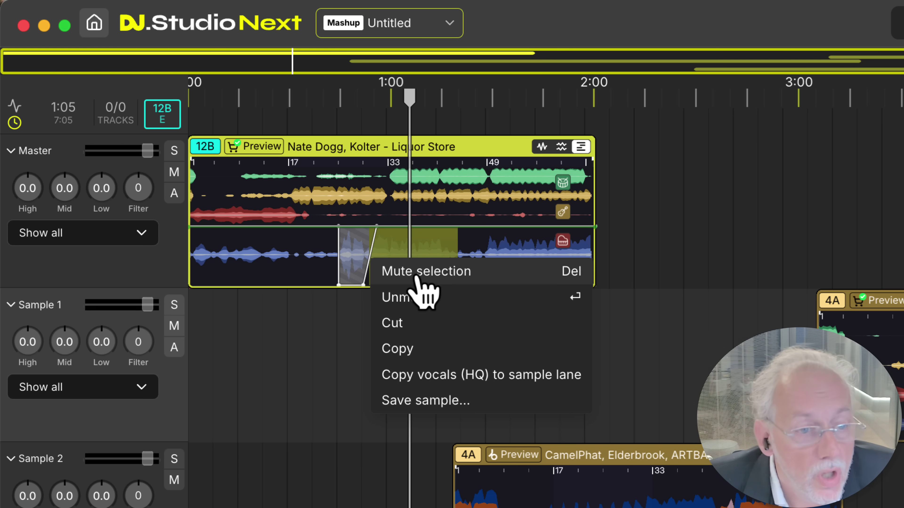
click(427, 272)
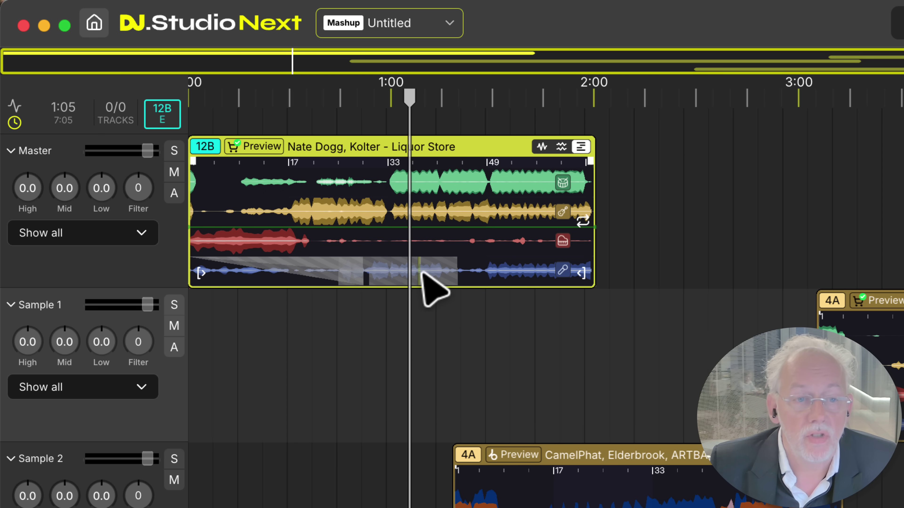
drag(363, 256, 315, 260)
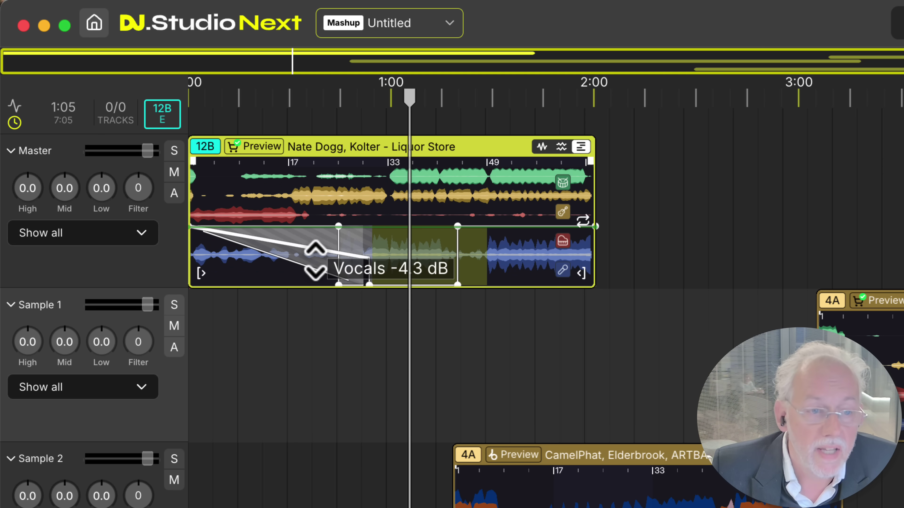
right_click(315, 259)
click(361, 301)
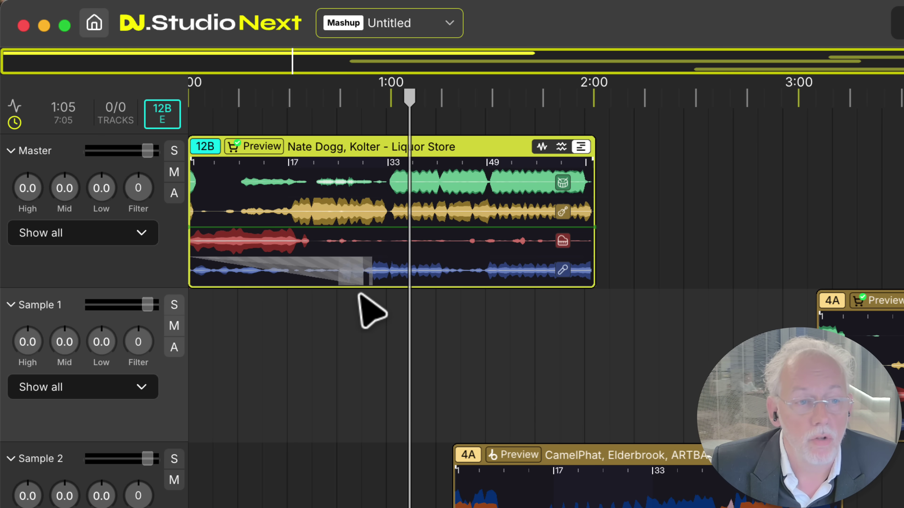
mouse_move(389, 283)
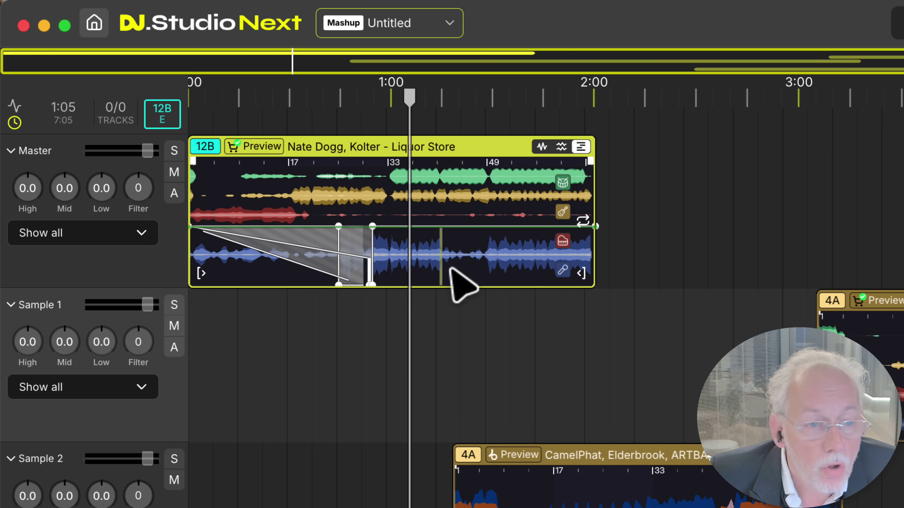
right_click(355, 270)
Copy the vocals (HQ) to a sample lane, placing back-to-back copies on Sample 3 and one on Sample 4.
click(404, 383)
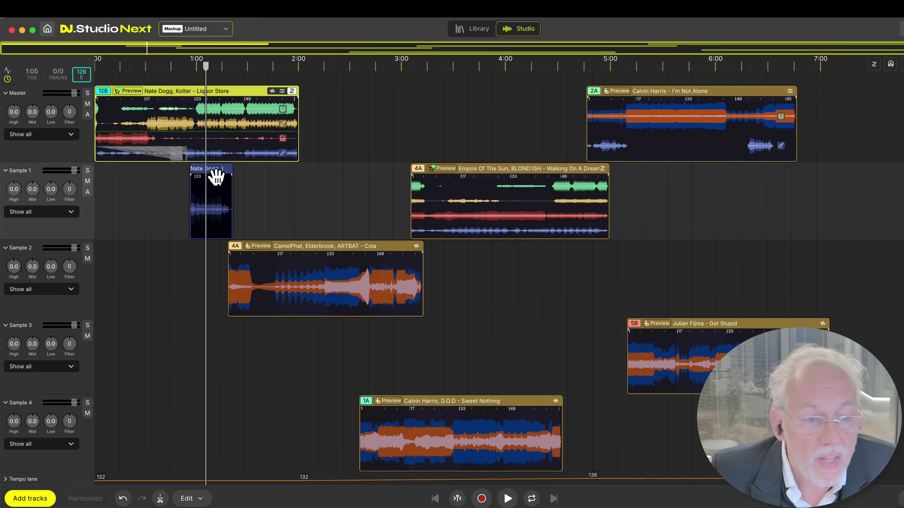
drag(377, 299, 330, 507)
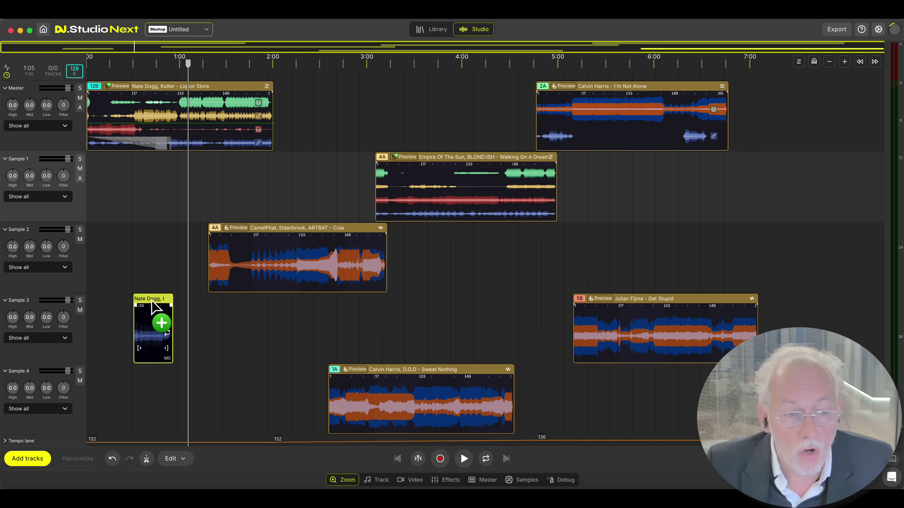
drag(152, 307, 280, 317)
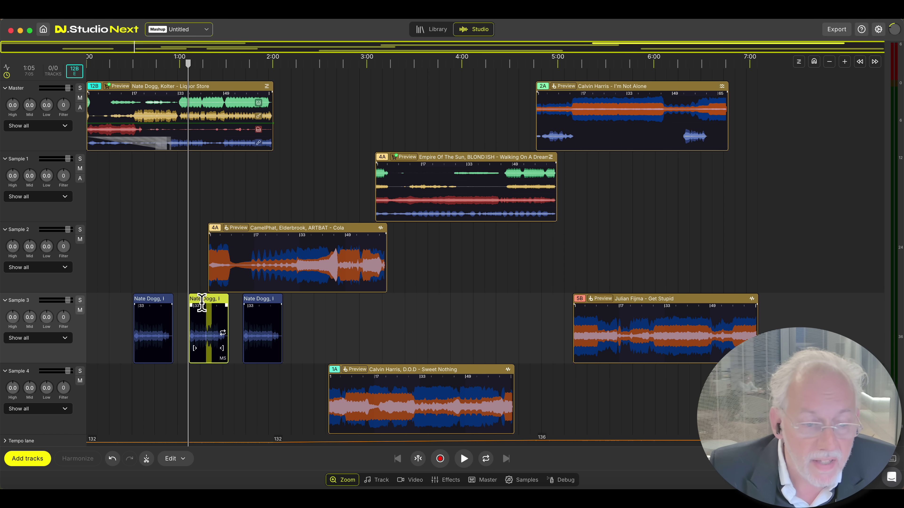
mouse_move(217, 307)
mouse_down()
mouse_move(215, 314)
mouse_move(232, 305)
mouse_up()
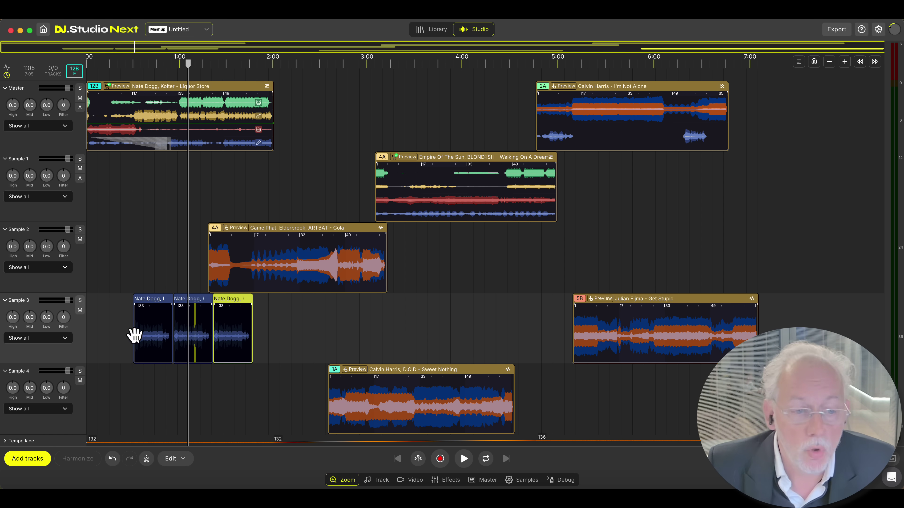
drag(158, 307, 141, 383)
Mute the Master track and play the mix from around 0:31.
scroll(144, 391, up, 3)
scroll(144, 392, up, 5)
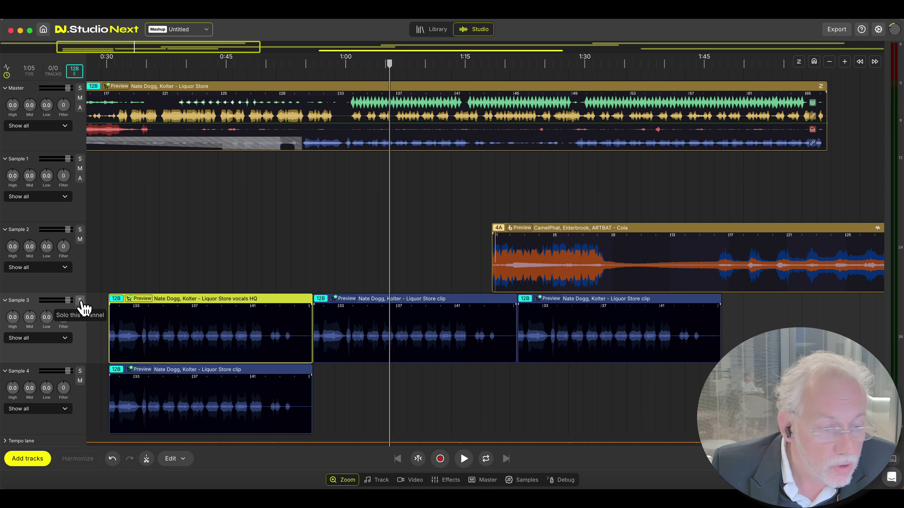
click(80, 98)
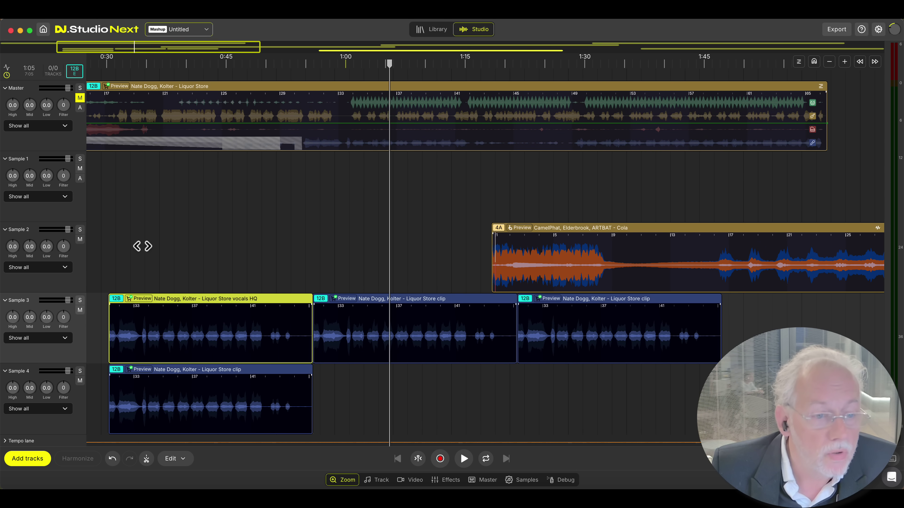
click(126, 274)
key(space)
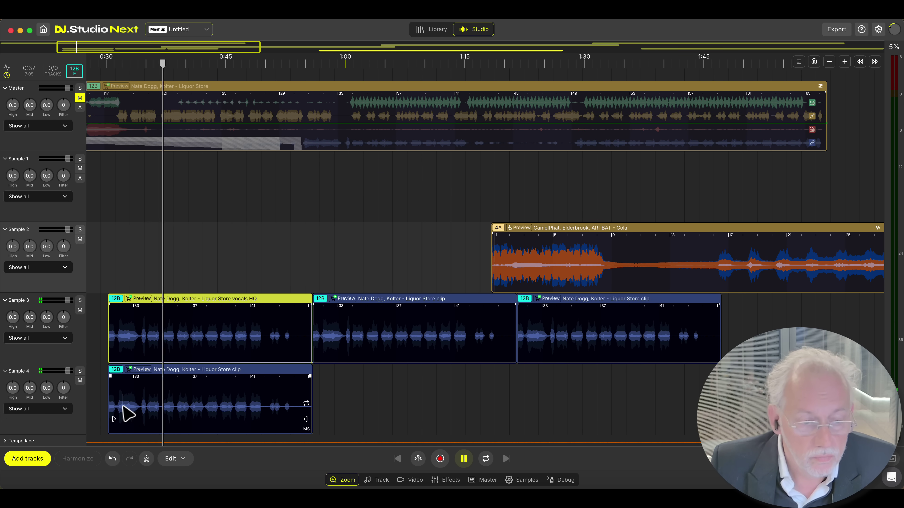
key(space)
Nudge the Sample 4 vocal copy into line, auditioning the overlap from about 0:37.
scroll(157, 410, up, 5)
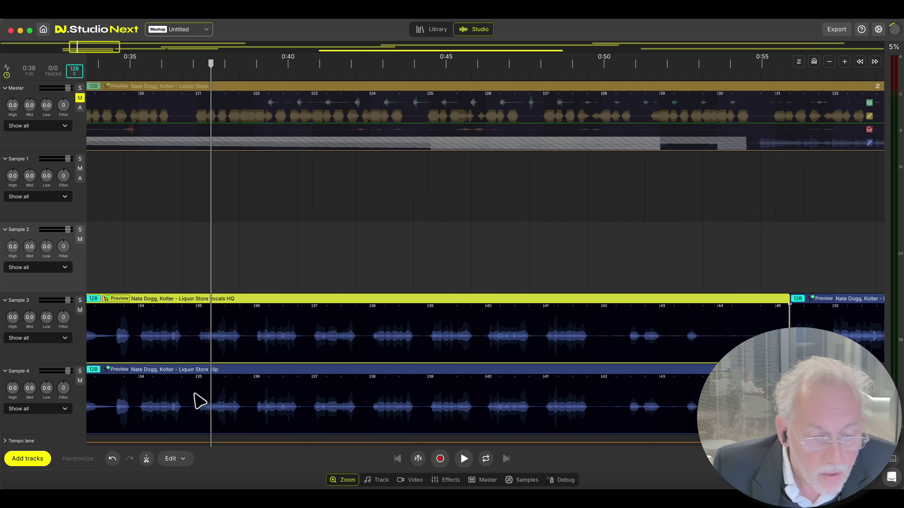
scroll(200, 401, up, 5)
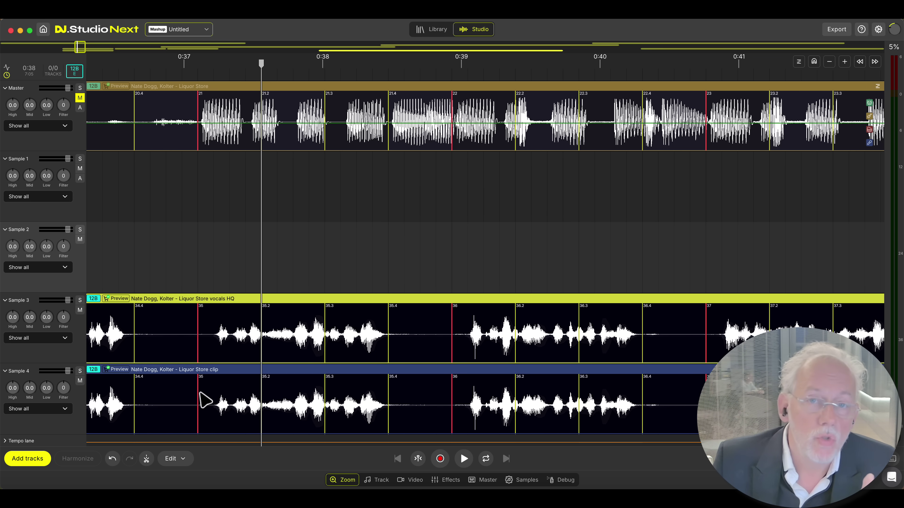
mouse_move(210, 390)
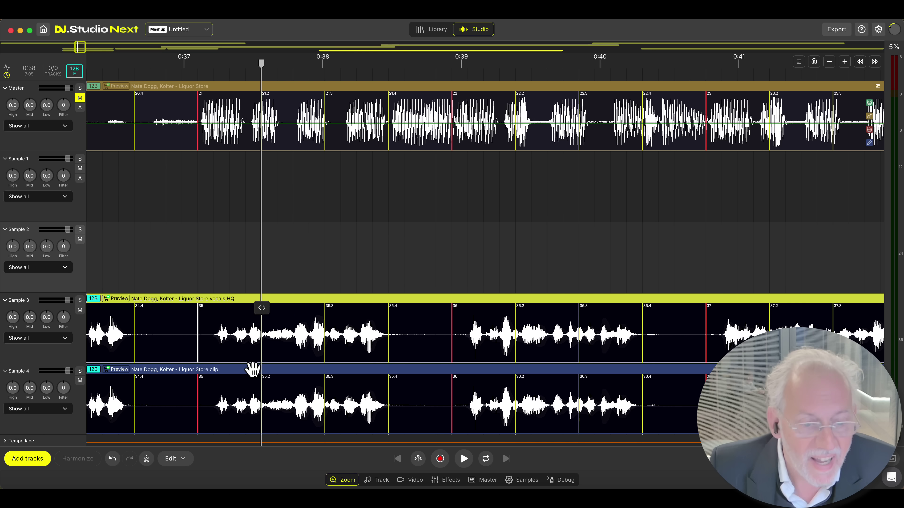
mouse_move(218, 374)
mouse_down()
mouse_move(252, 373)
mouse_move(222, 377)
mouse_up()
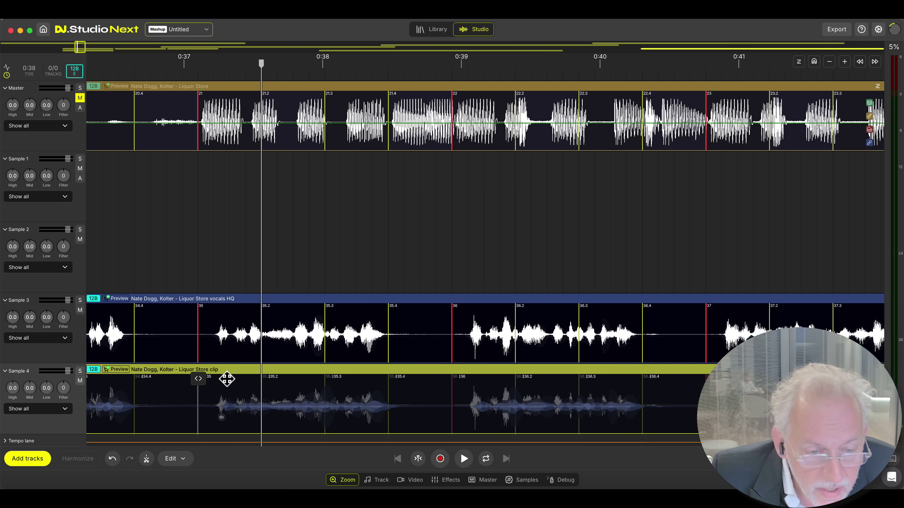
drag(227, 379, 229, 370)
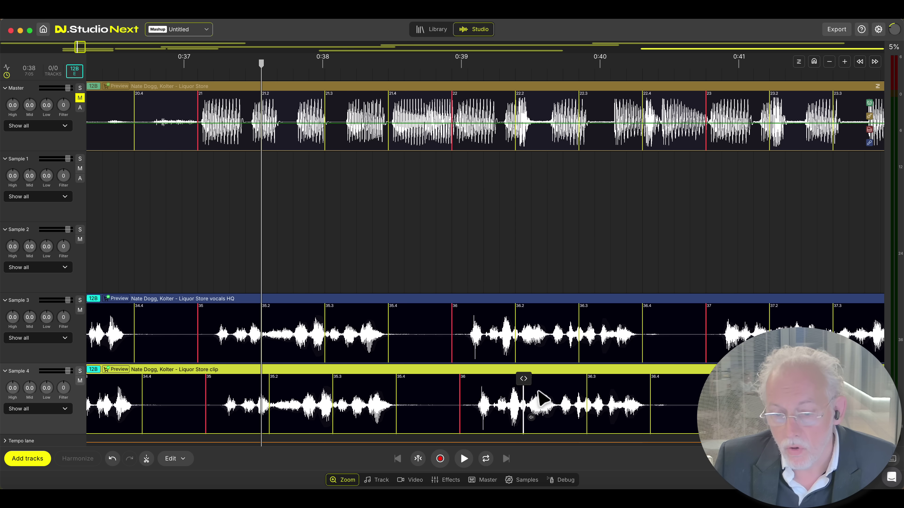
click(228, 257)
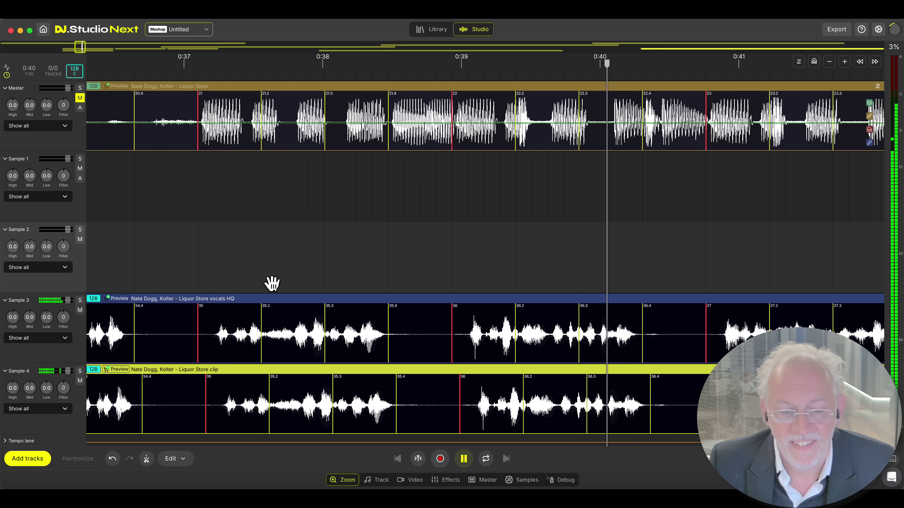
key(space)
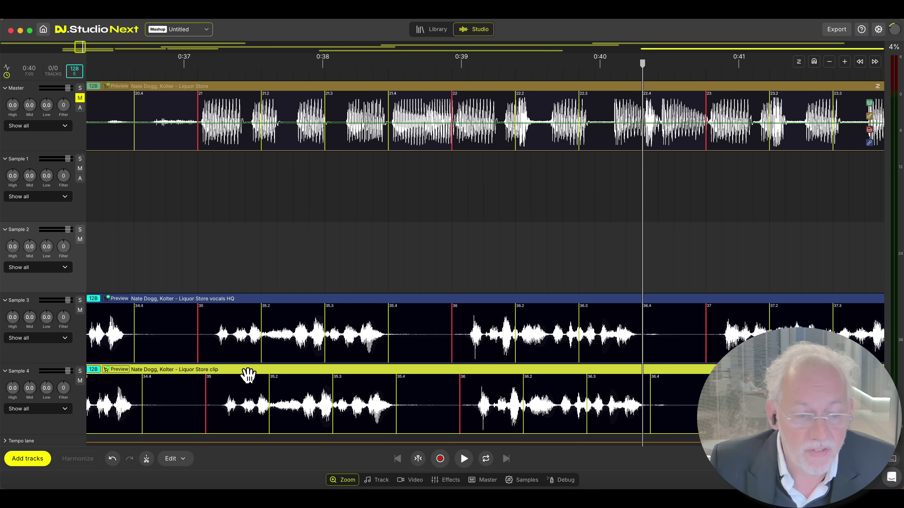
drag(247, 377, 277, 370)
key(space)
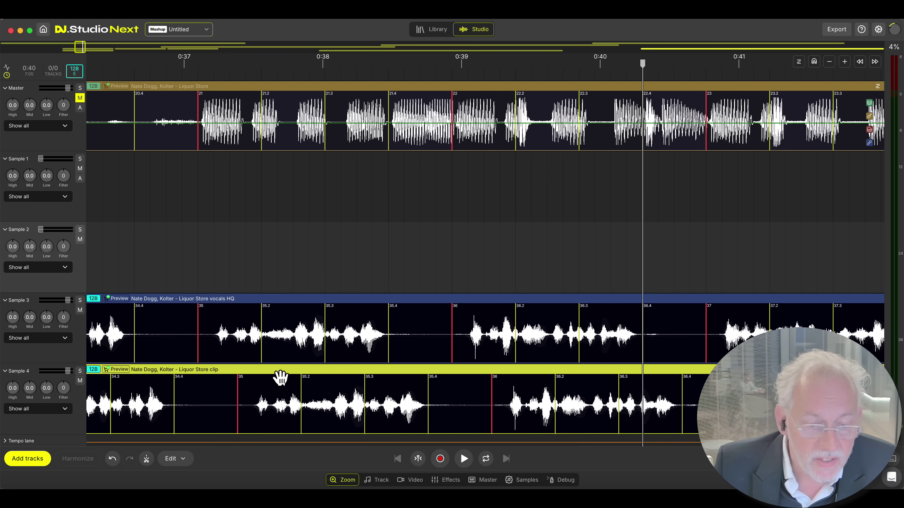
drag(262, 377, 208, 367)
Shift the Sample 3 vocals HQ clip later to match, then select all four Nate Dogg clips.
scroll(438, 338, down, 5)
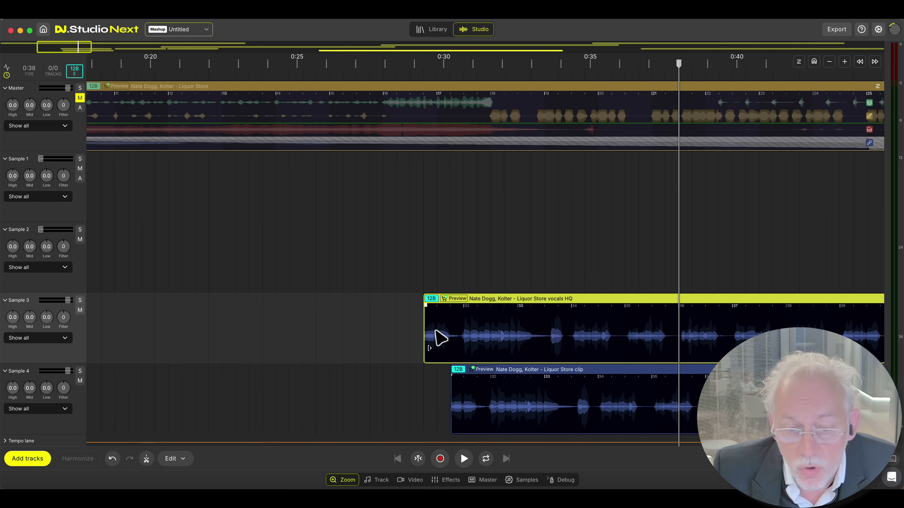
scroll(440, 338, up, 5)
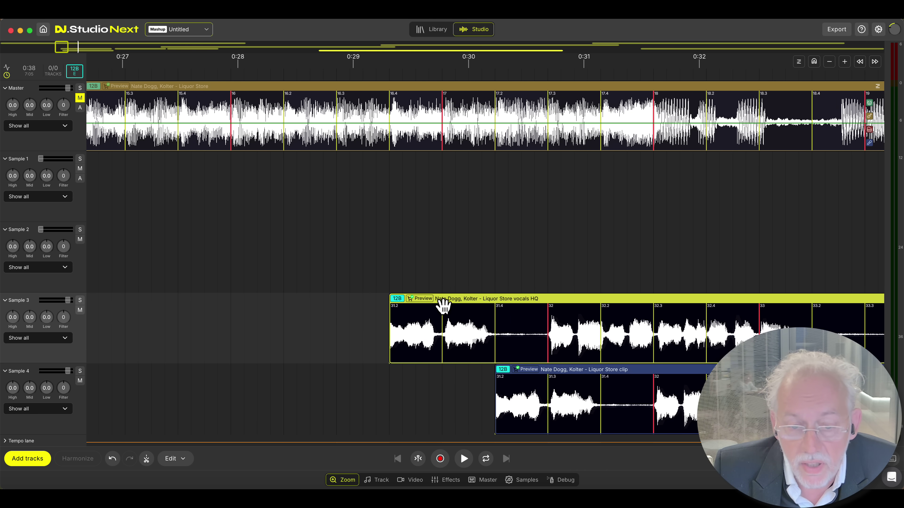
drag(451, 304, 514, 306)
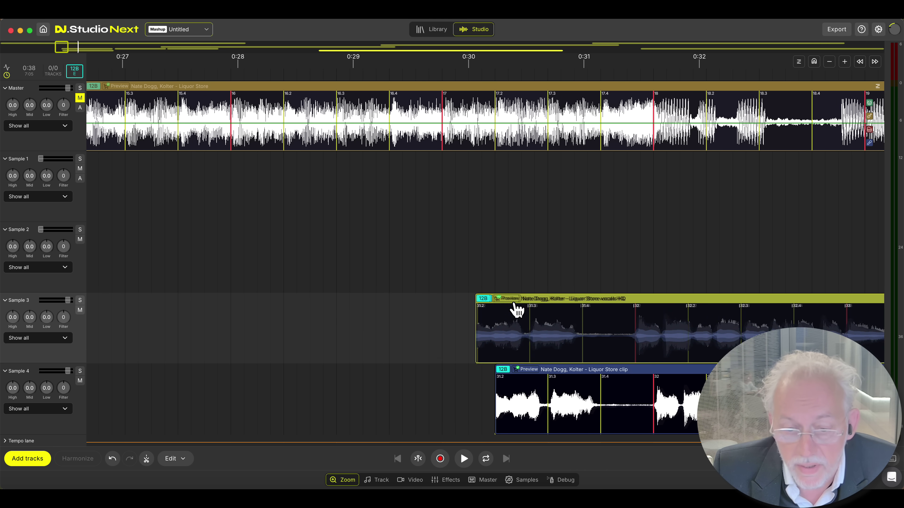
scroll(429, 338, down, 5)
scroll(413, 341, down, 5)
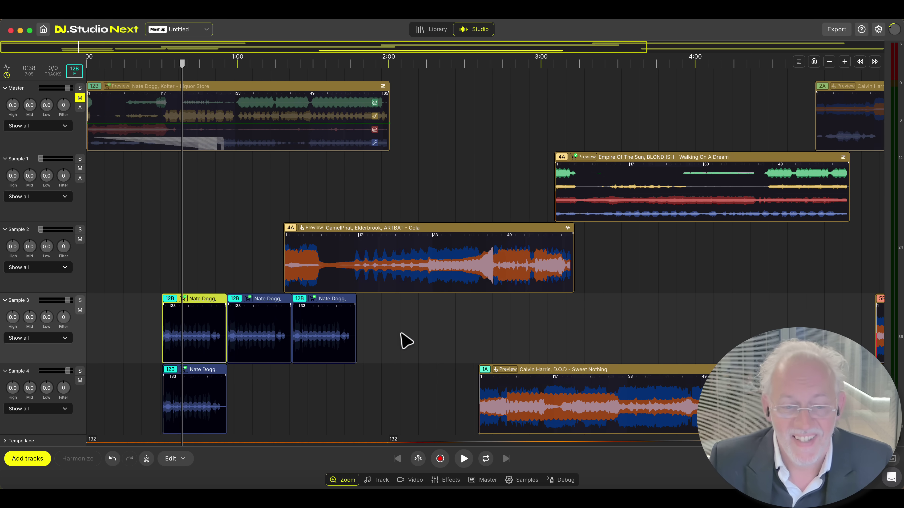
drag(128, 305, 405, 409)
Delete the four Nate Dogg vocal clips and unmute the Master track.
key(Delete)
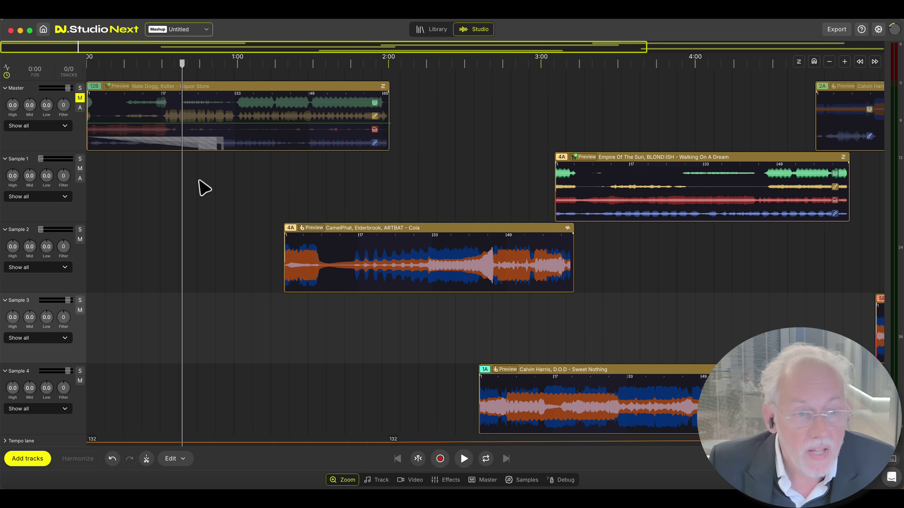
click(167, 114)
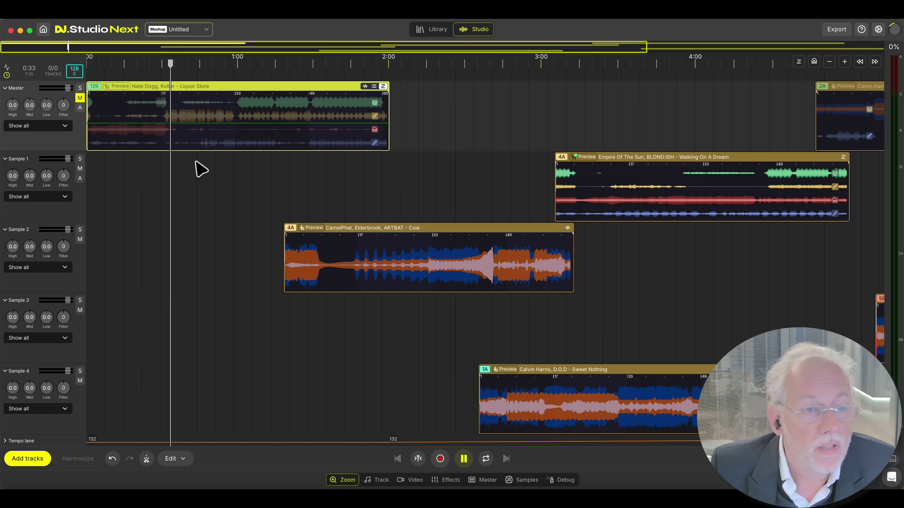
scroll(201, 170, up, 3)
key(space)
click(81, 99)
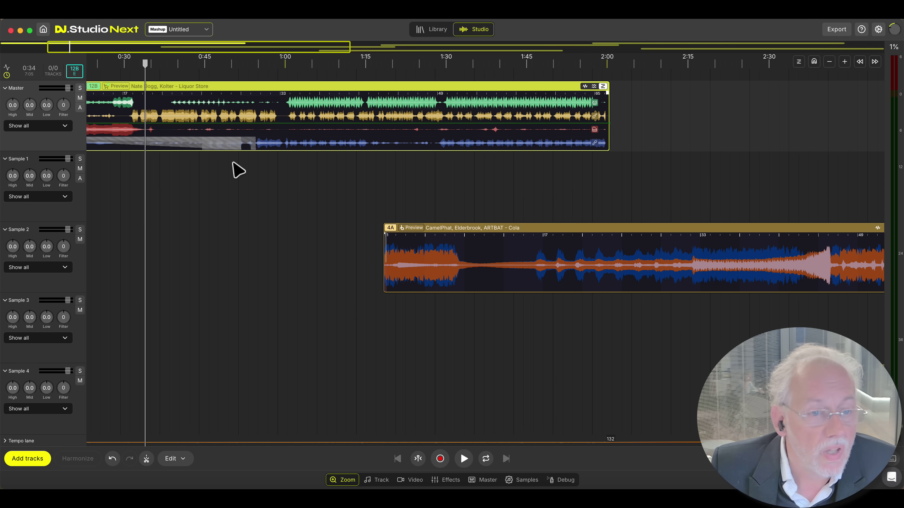
key(space)
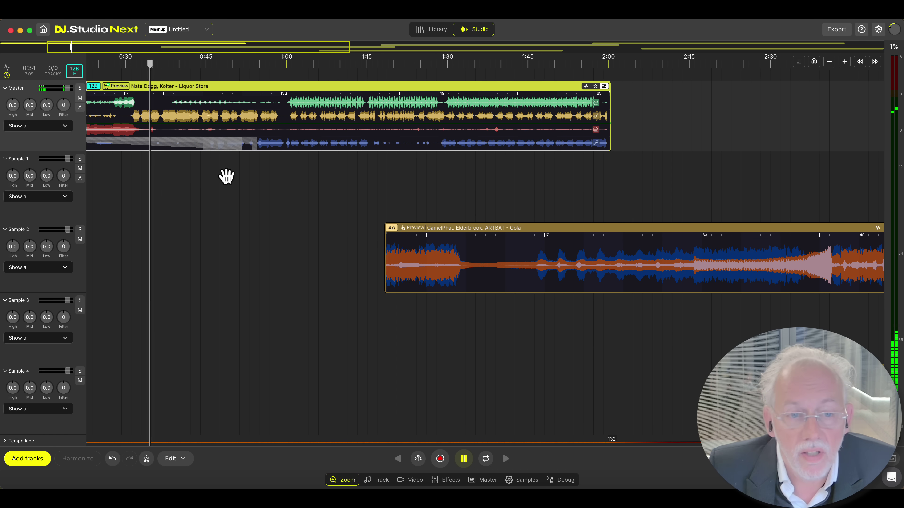
Expand the Master track's stems and unmute the muted opening of Liquor Store's vocal stem.
click(363, 153)
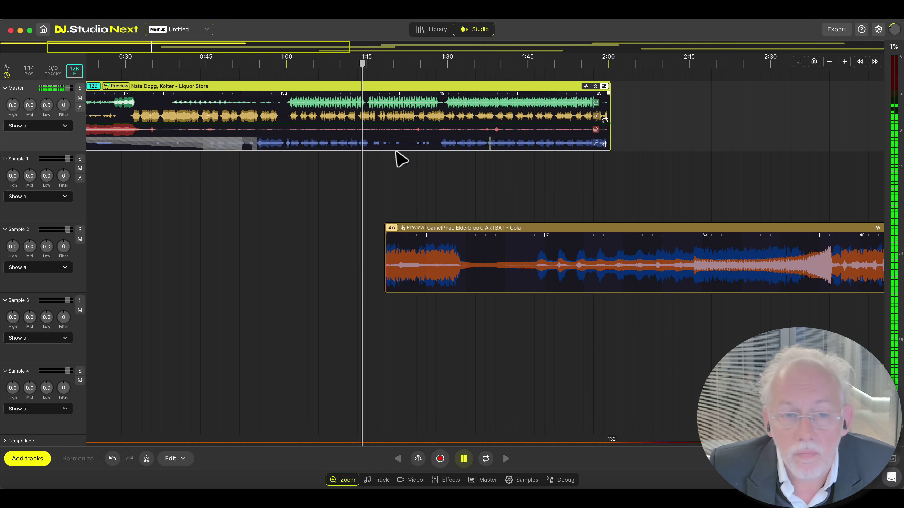
click(61, 139)
key(space)
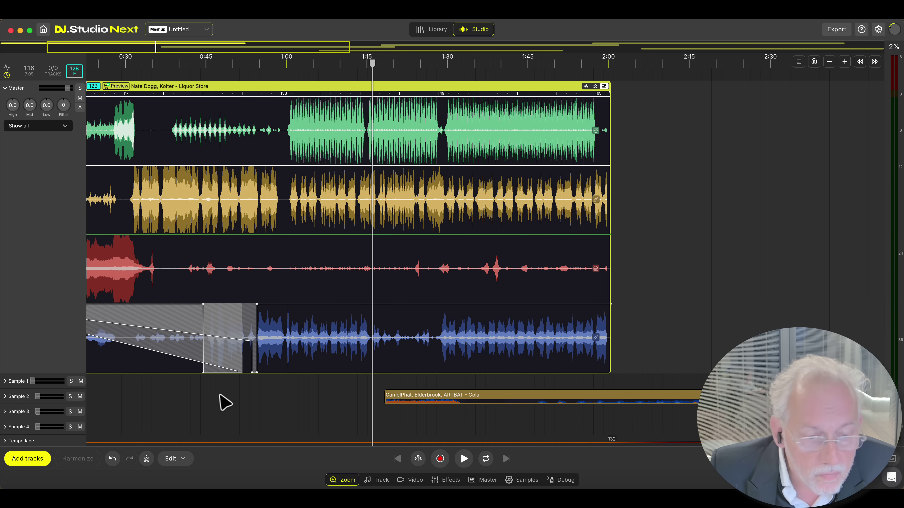
scroll(340, 410, left, 5)
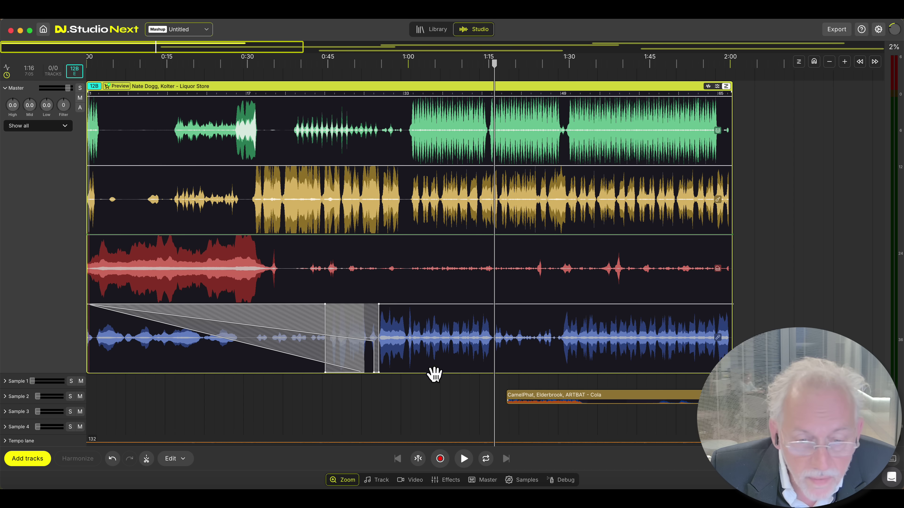
drag(404, 324, 81, 330)
right_click(80, 334)
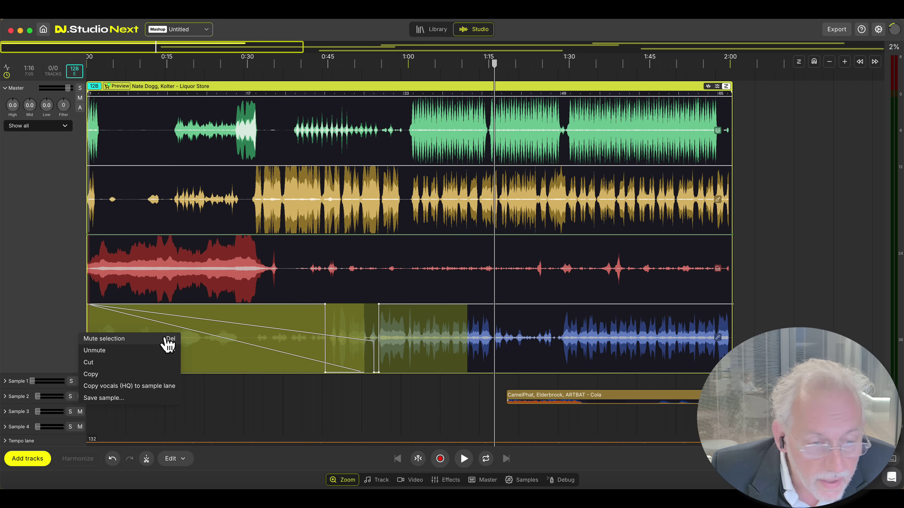
click(134, 350)
Audition the vocals from about 0:45, then expand the Sample 1, 2 and 3 tracks.
click(335, 345)
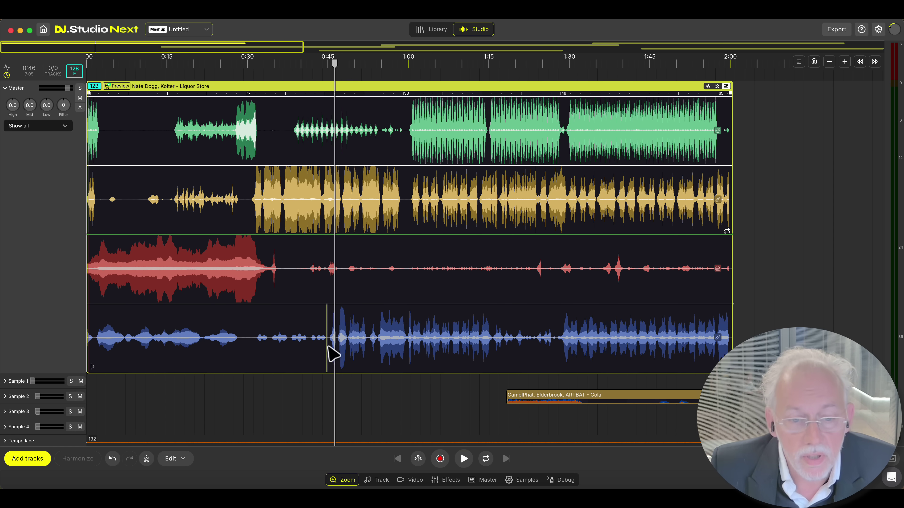
key(space)
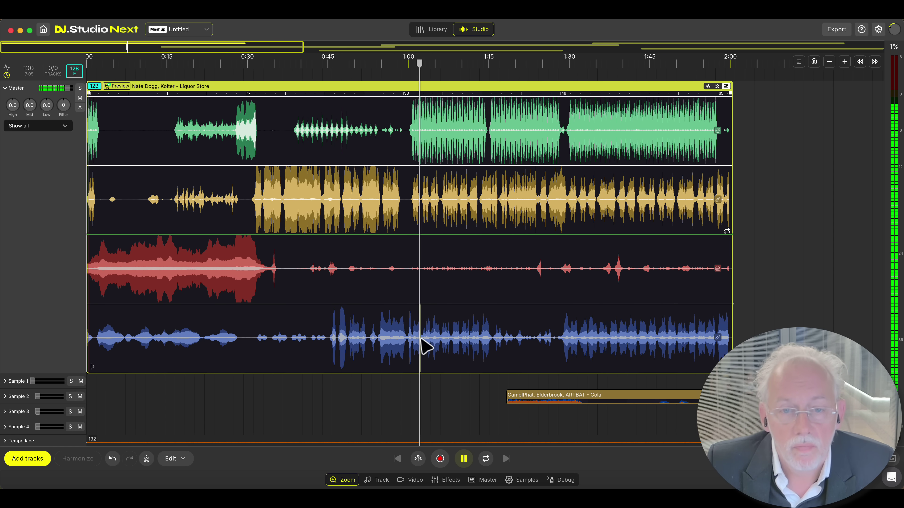
scroll(392, 361, down, 5)
key(space)
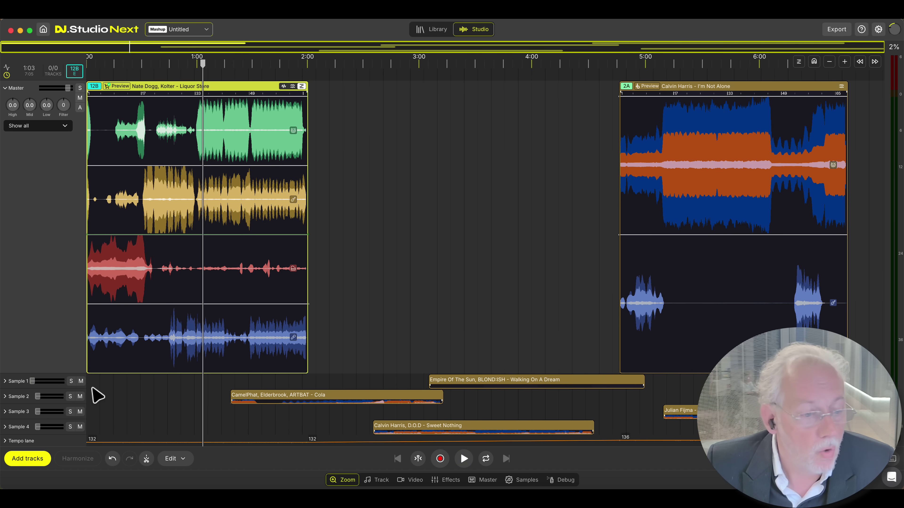
click(14, 385)
click(14, 397)
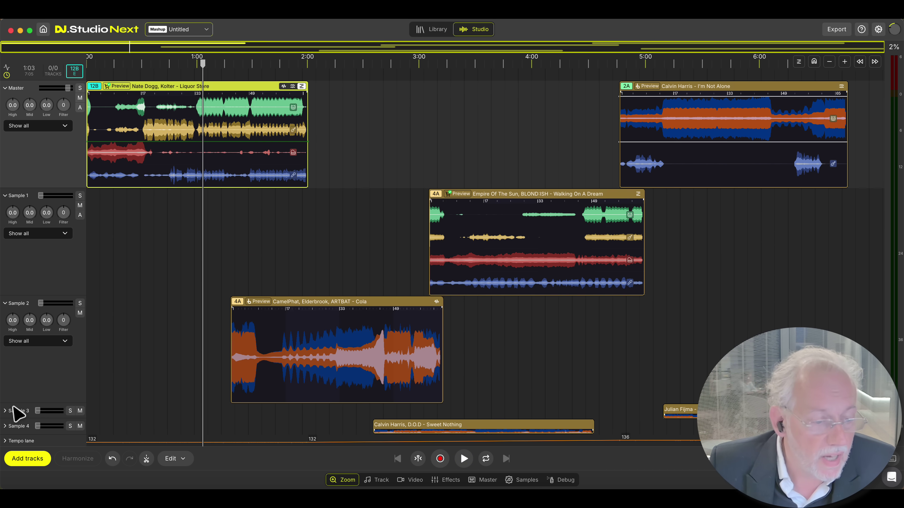
click(14, 411)
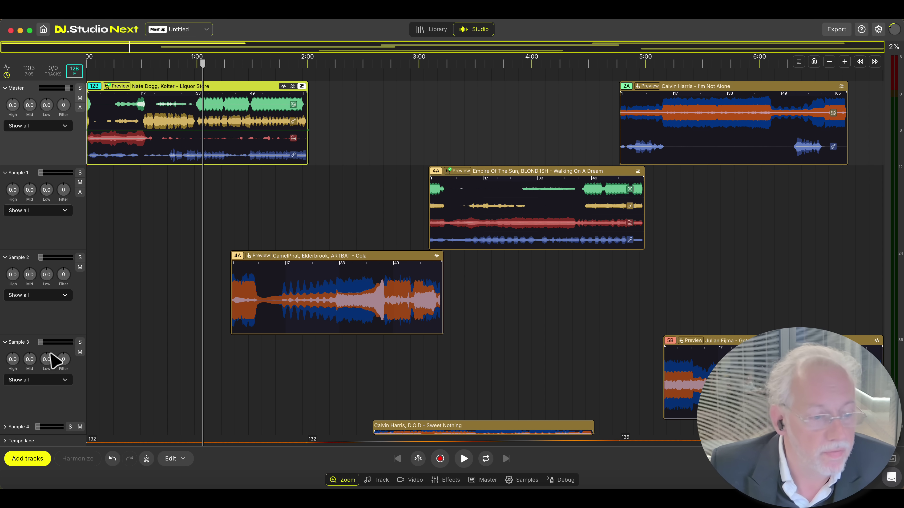
Import Adele's Easy On Me (Original Mix), key 7B, from Beatsource via an 'adele' search.
click(28, 458)
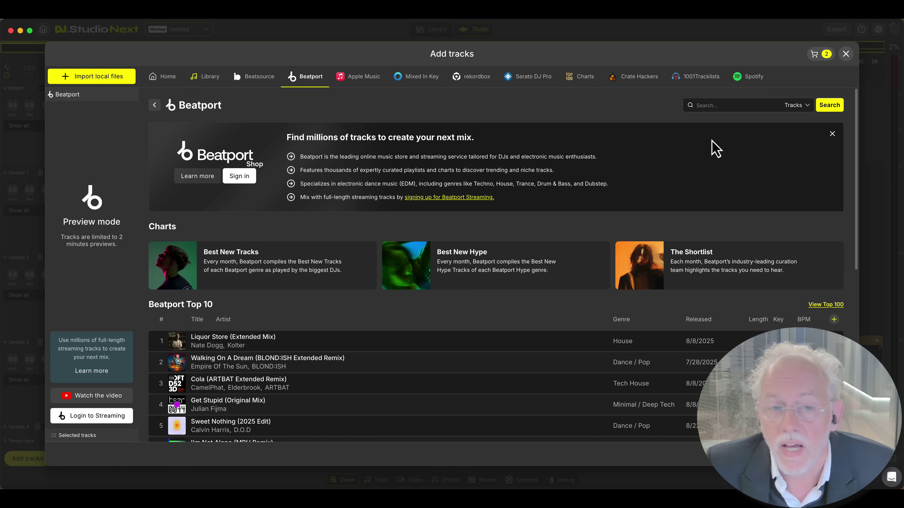
click(253, 77)
click(714, 105)
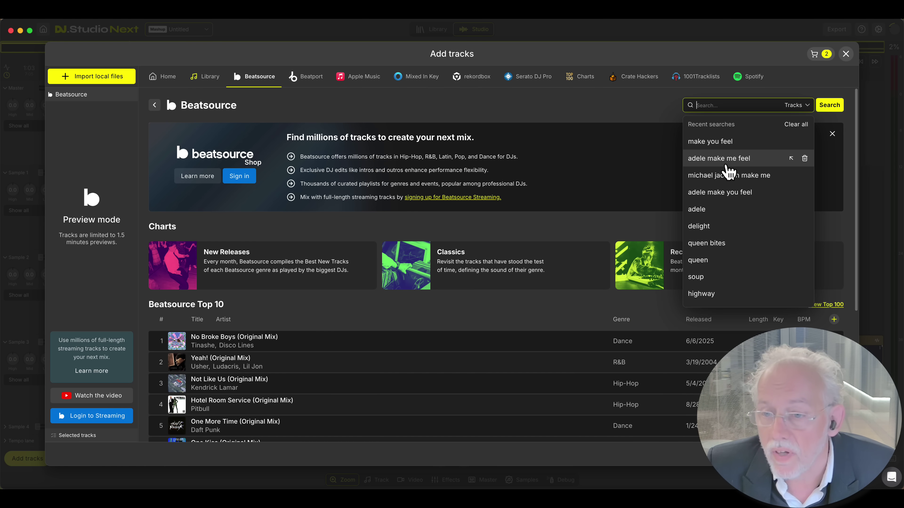
click(730, 210)
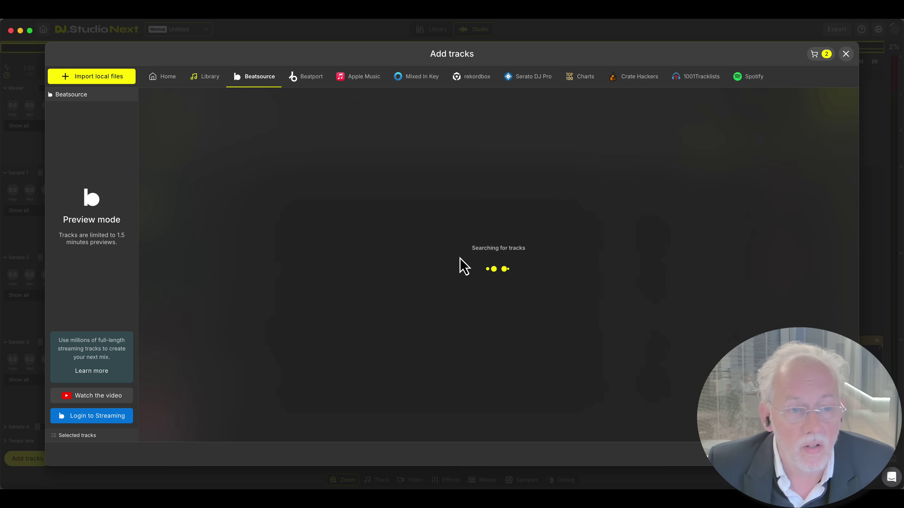
click(834, 183)
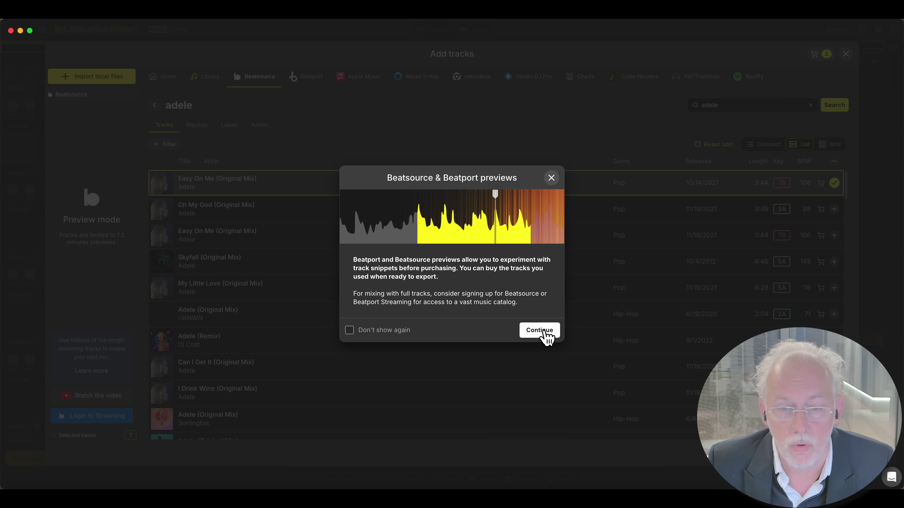
click(539, 330)
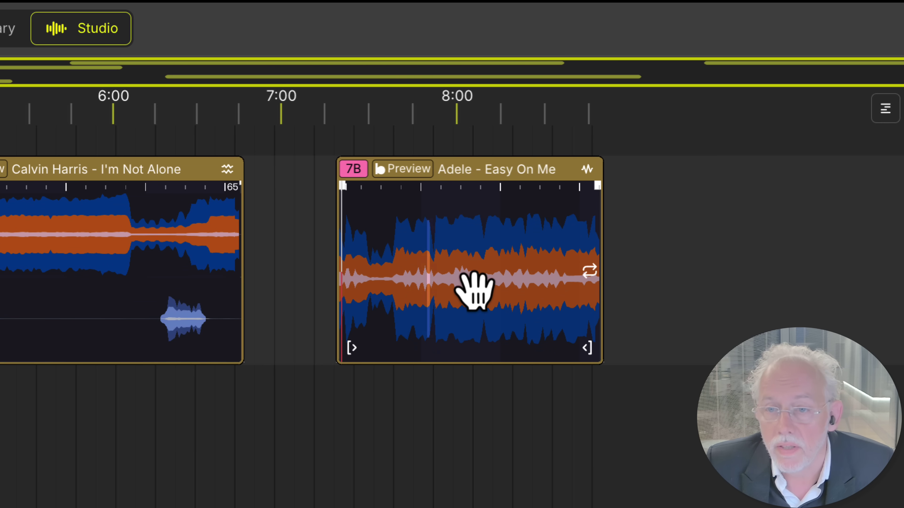
Show Easy On Me as stems and copy its vocals (HQ) to a sample lane.
click(504, 241)
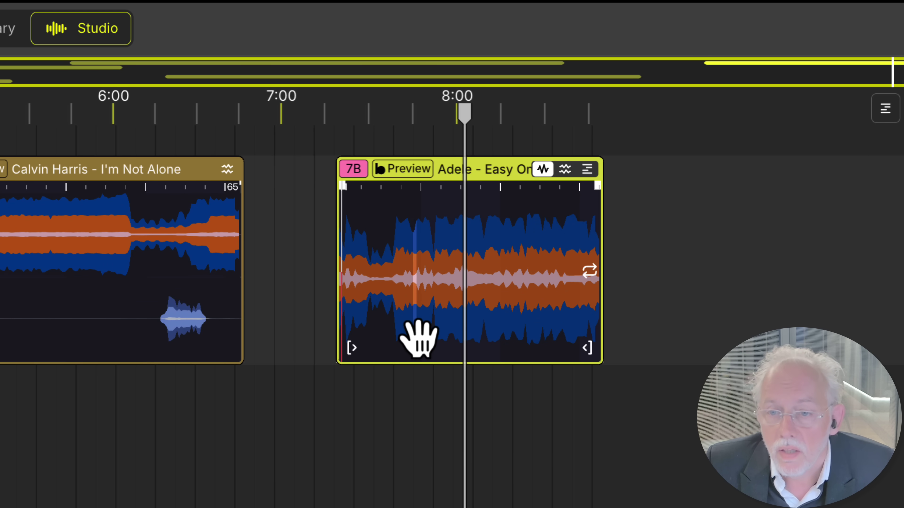
click(569, 173)
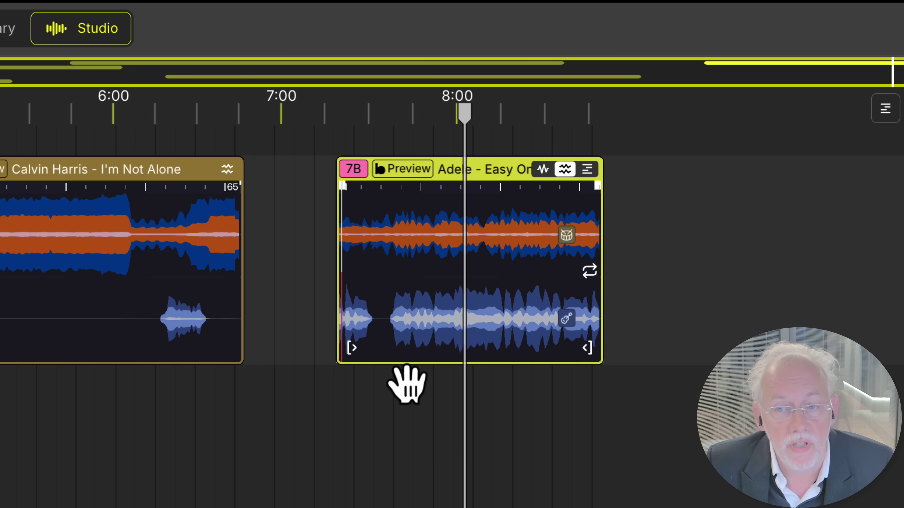
drag(387, 334, 548, 323)
right_click(551, 322)
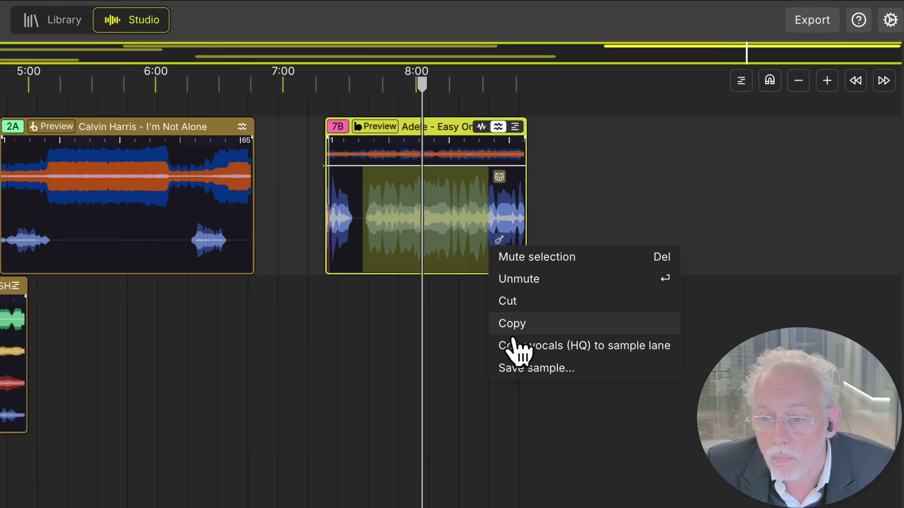
click(514, 344)
Play the new vocals clip, briefly unmuting then re-muting the original Easy On Me clip.
scroll(380, 388, up, 10)
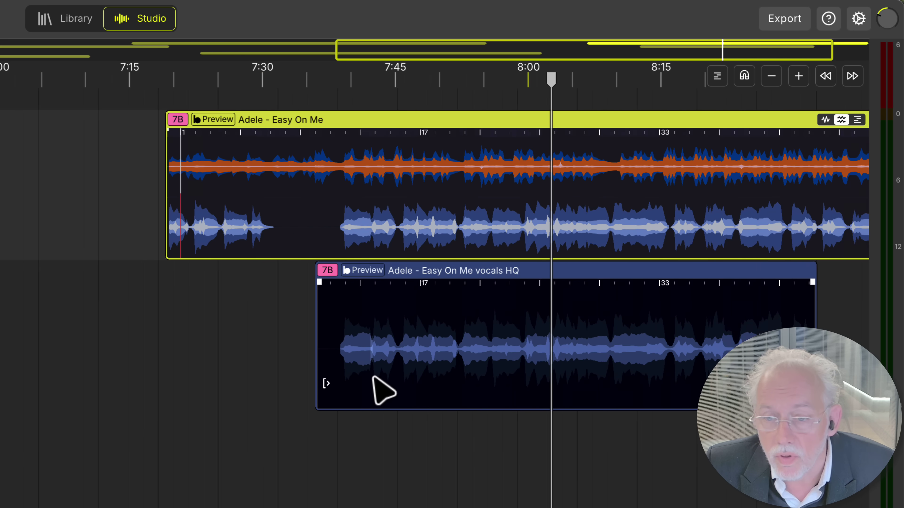
click(318, 369)
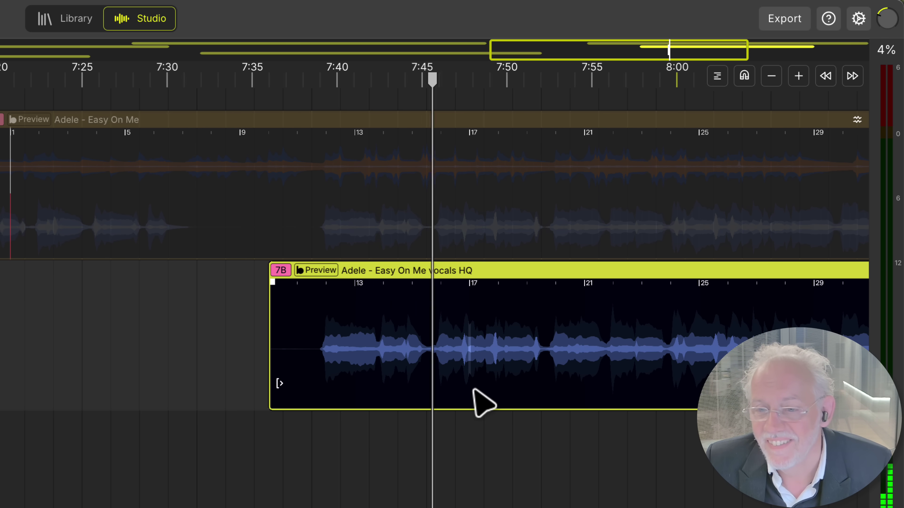
key(m)
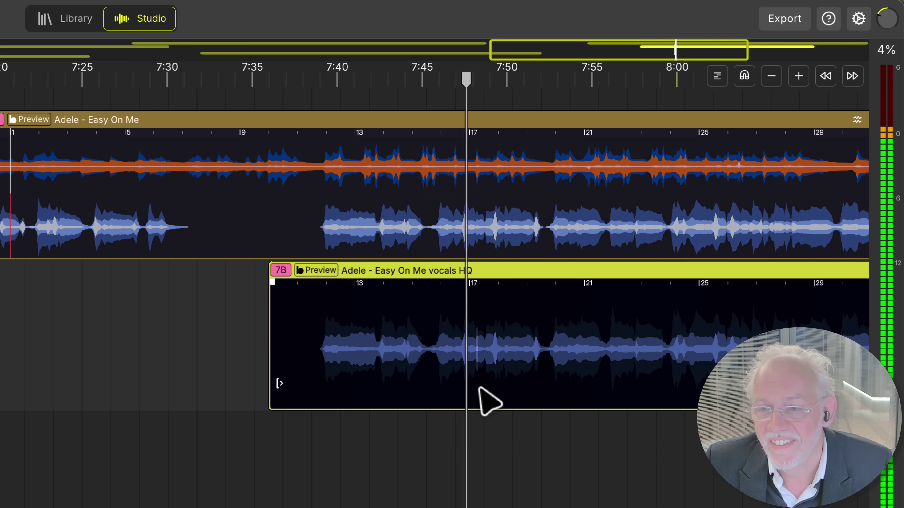
key(m)
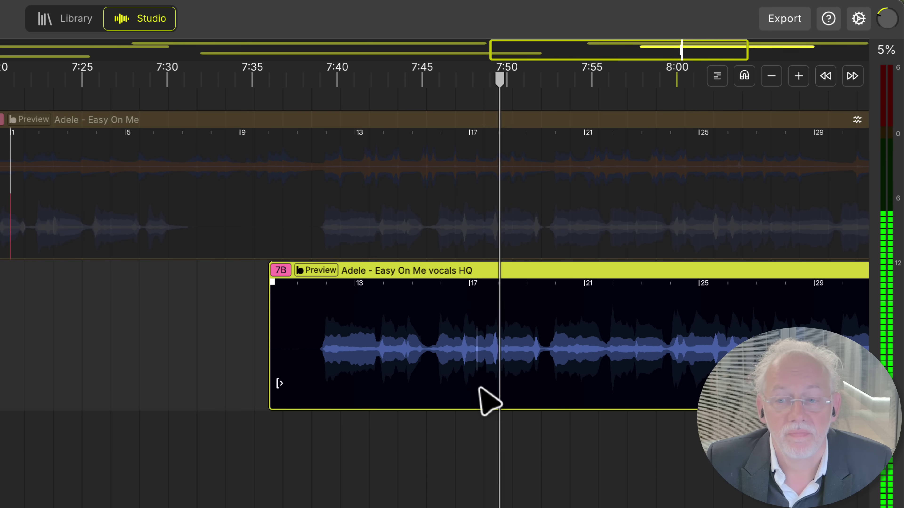
scroll(487, 400, down, 3)
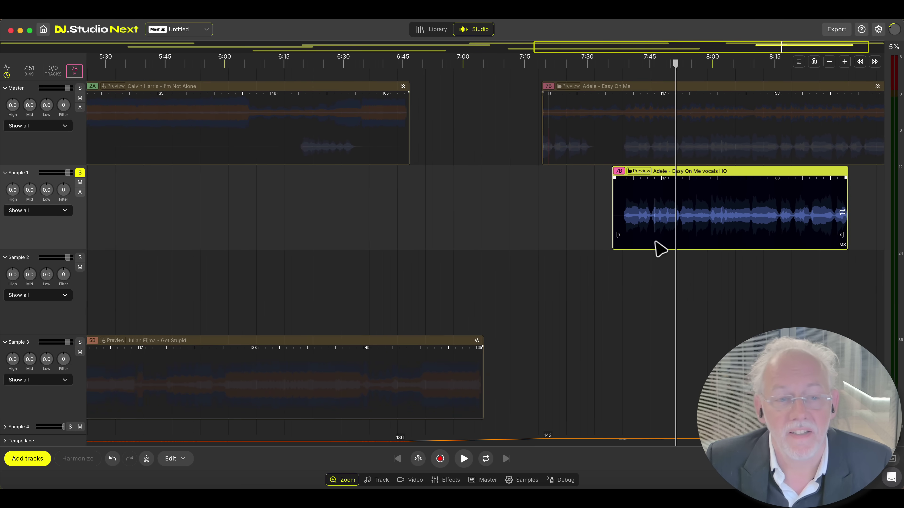
Move the Adele vocals clip earlier on Sample 1 and the CamelPhat Cola clip to about 4:08.
scroll(660, 249, down, 3)
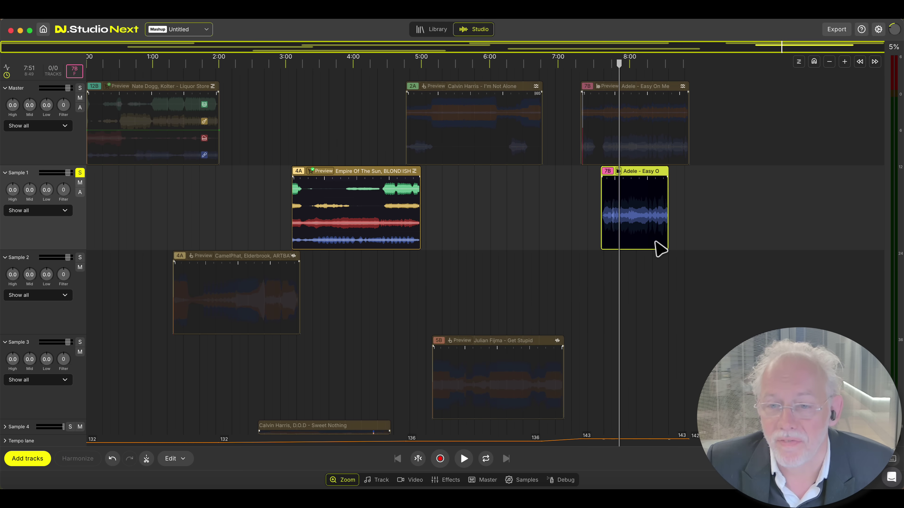
drag(656, 243, 165, 175)
drag(235, 233, 422, 239)
scroll(139, 224, up, 5)
scroll(210, 226, up, 1)
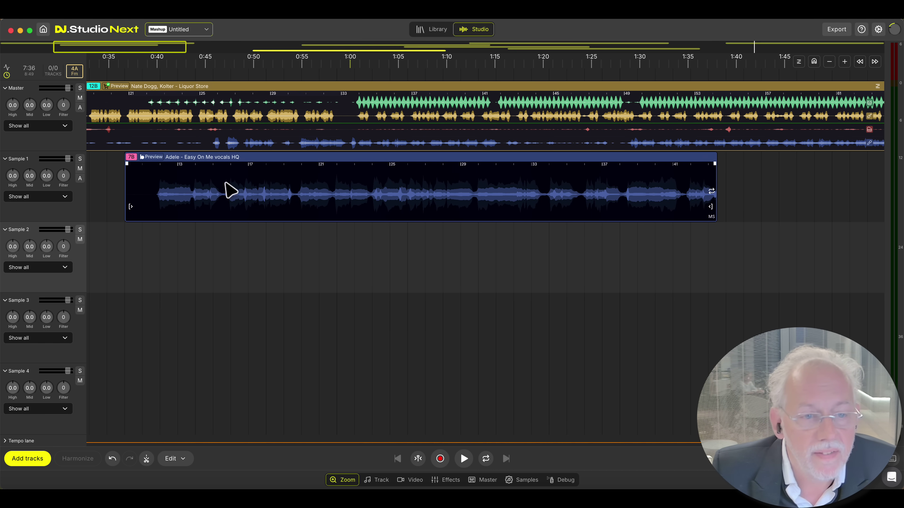
Place the Adele vocals clip around 1:03 and audition from about 0:59.
drag(236, 164, 484, 174)
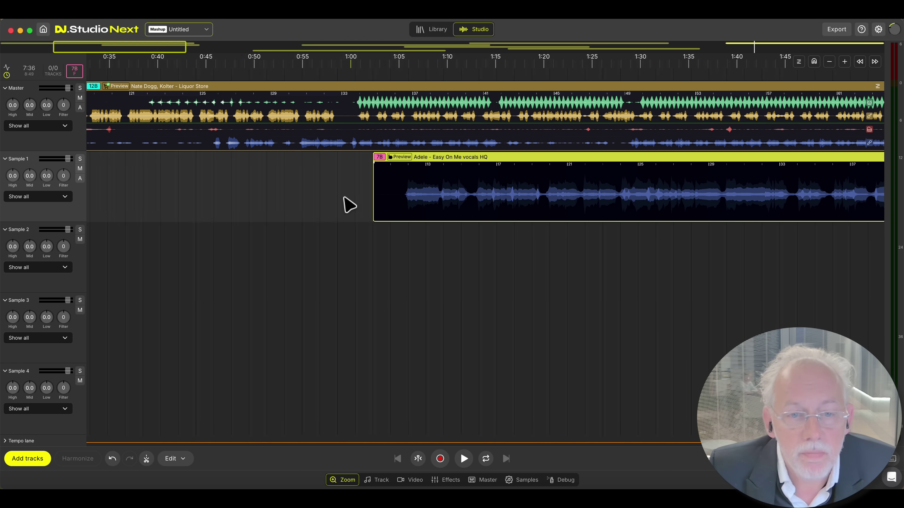
click(342, 205)
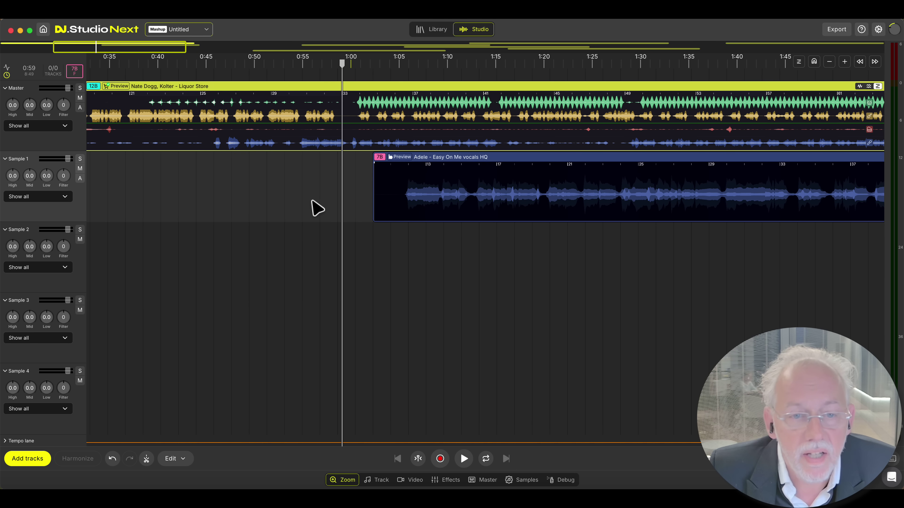
click(354, 180)
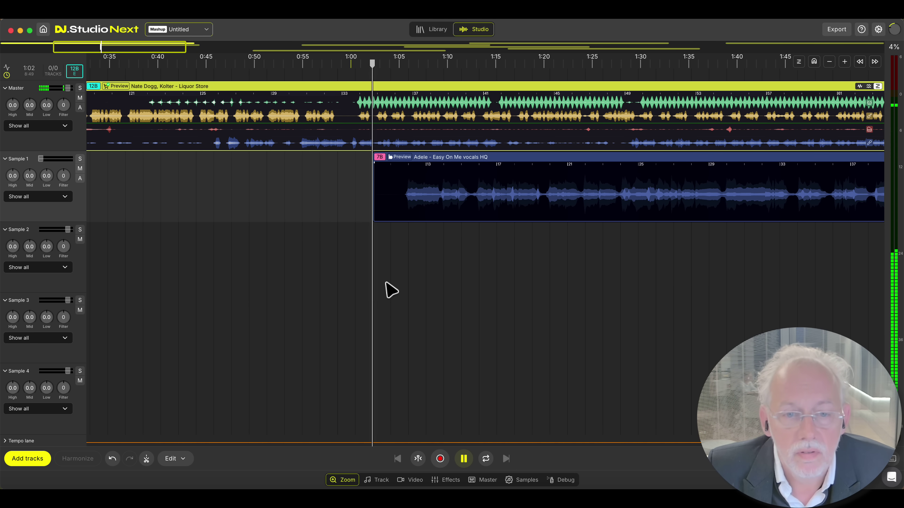
key(space)
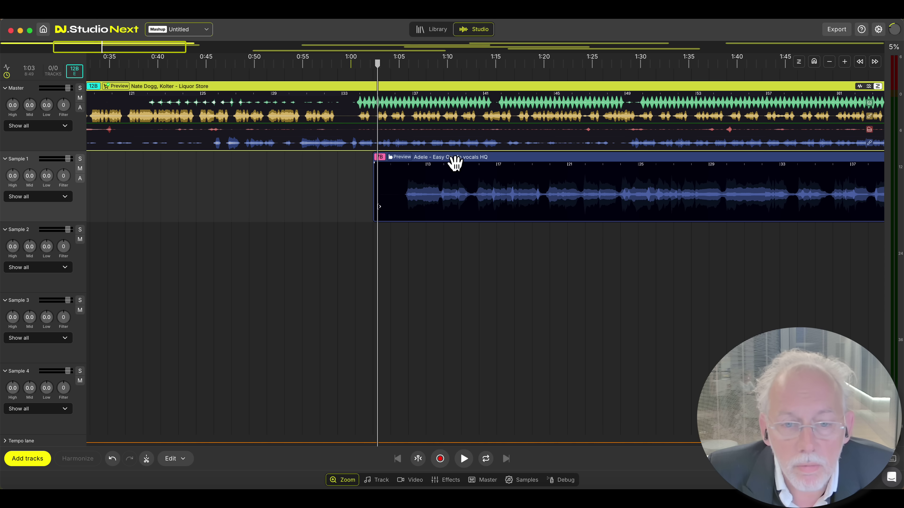
Nudge the Adele vocals clip slightly earlier and trim its silent start.
drag(456, 163, 384, 168)
scroll(374, 196, up, 5)
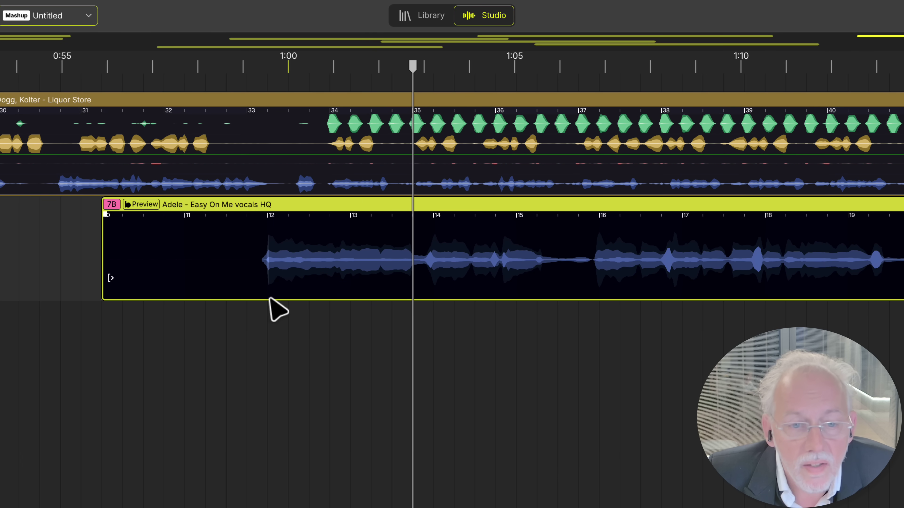
scroll(316, 319, down, 5)
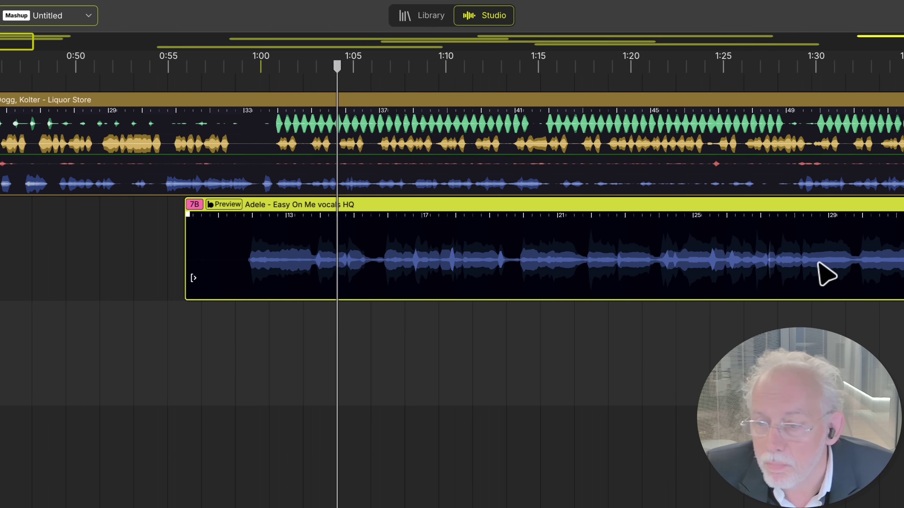
scroll(393, 353, up, 5)
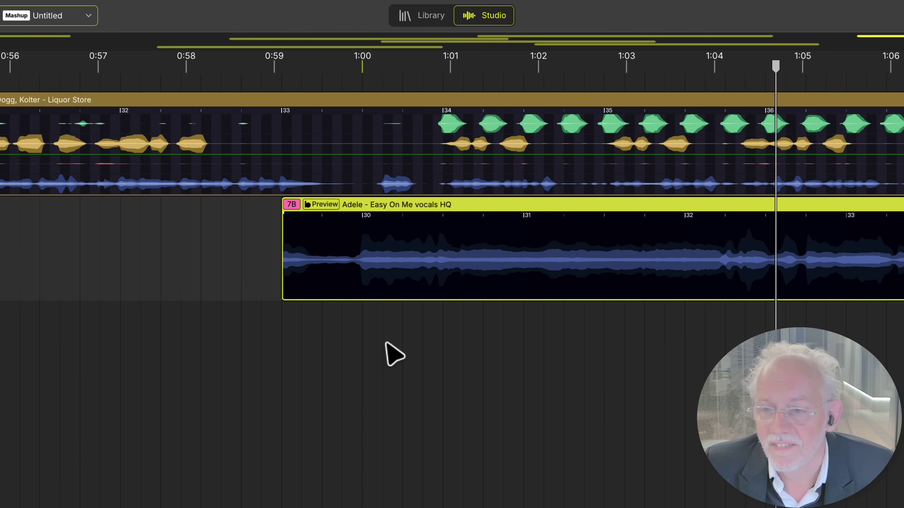
scroll(394, 353, down, 3)
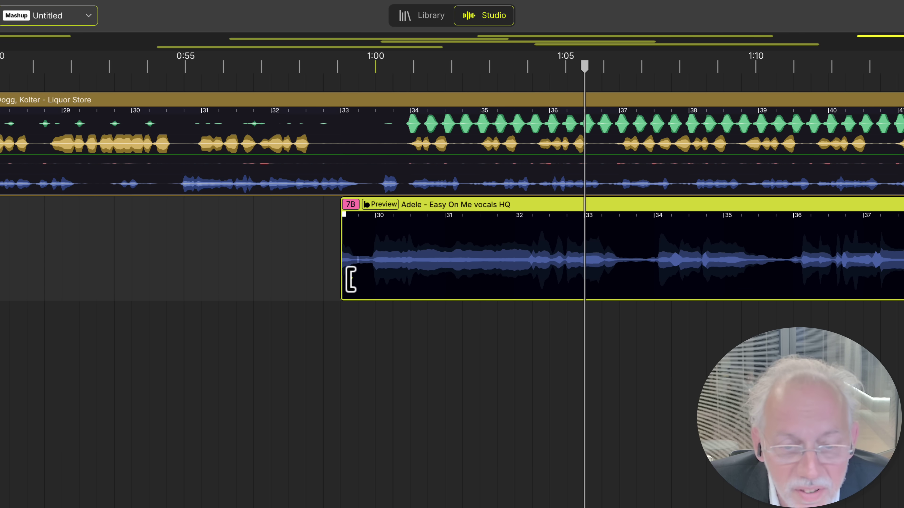
drag(351, 280, 371, 278)
scroll(349, 320, up, 2)
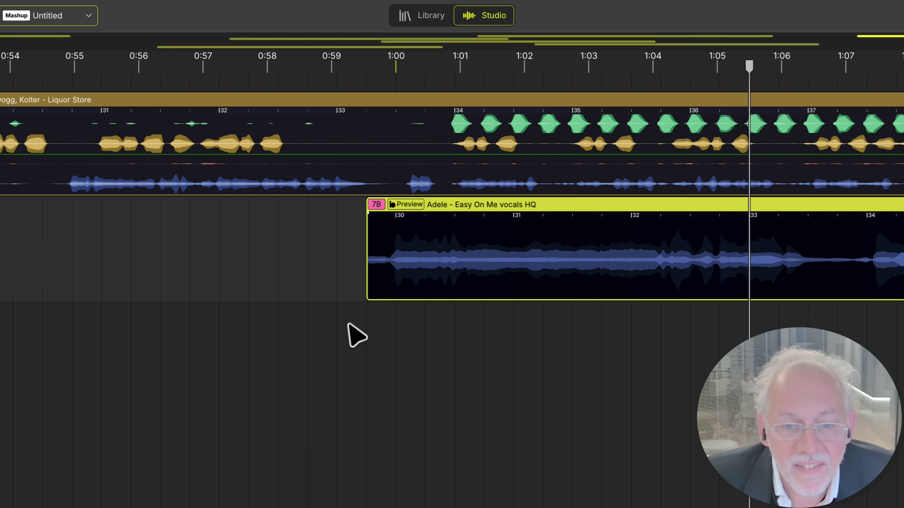
Pull Liquor Store's vocal gain envelope down to -50 dB at about 1:00 and replay the handover.
click(255, 264)
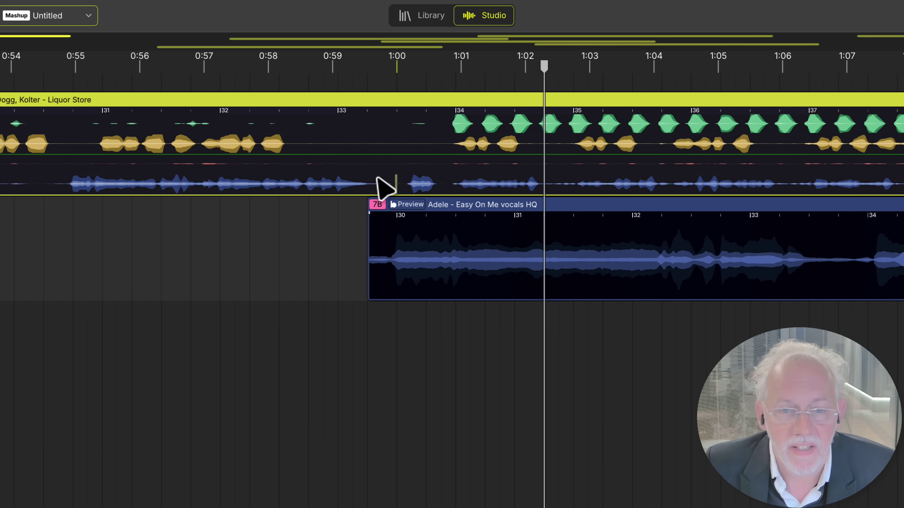
mouse_move(391, 161)
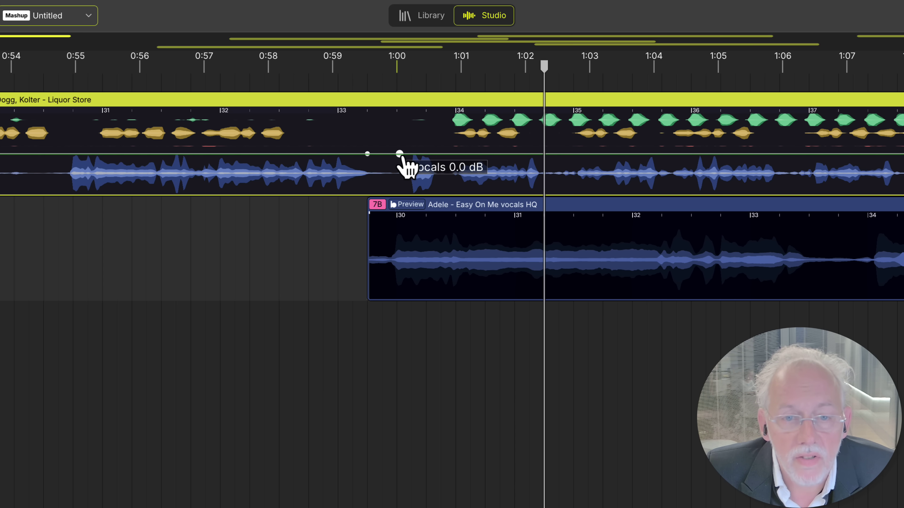
drag(400, 154, 414, 214)
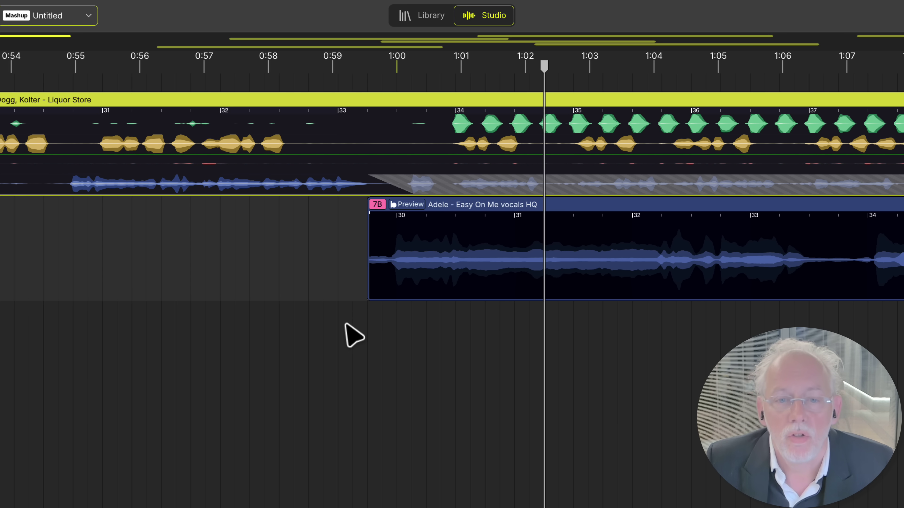
key(space)
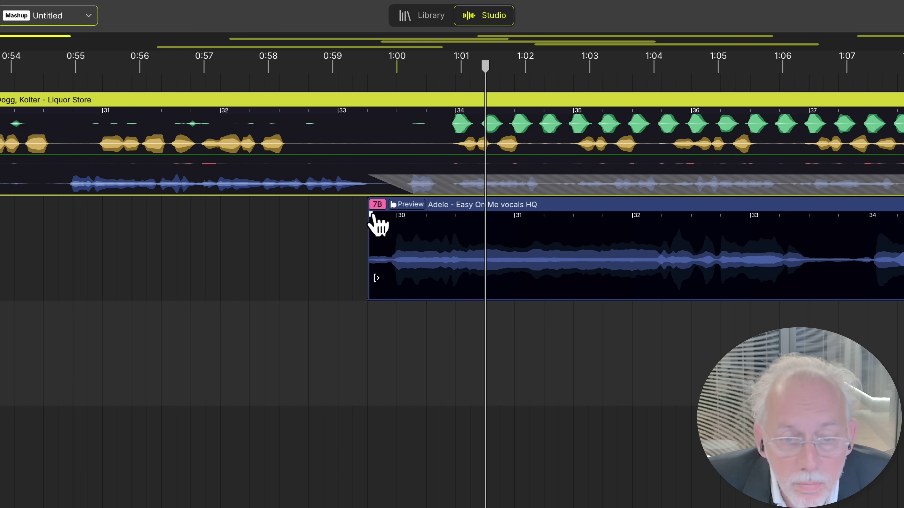
Drag a fade-in onto the Adele clip's start, lengthening it after auditioning around 1:00.
drag(371, 214, 417, 230)
click(336, 321)
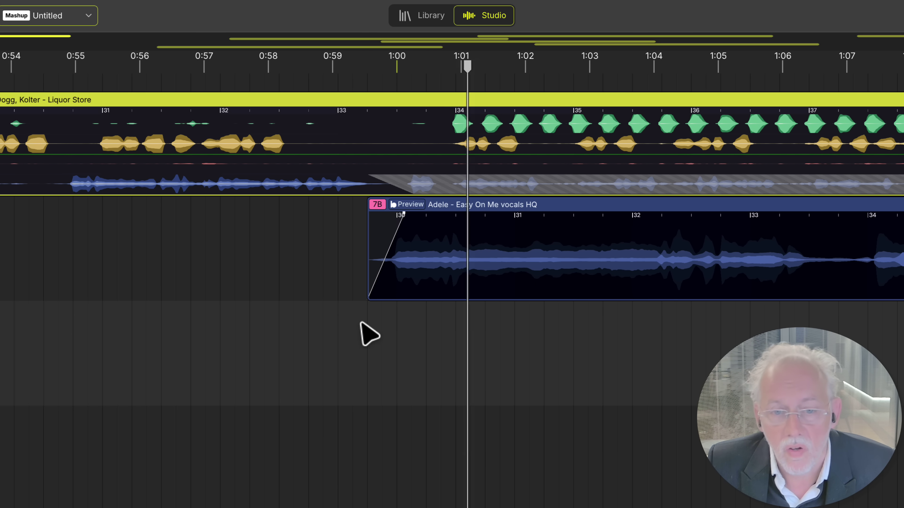
drag(376, 280, 345, 302)
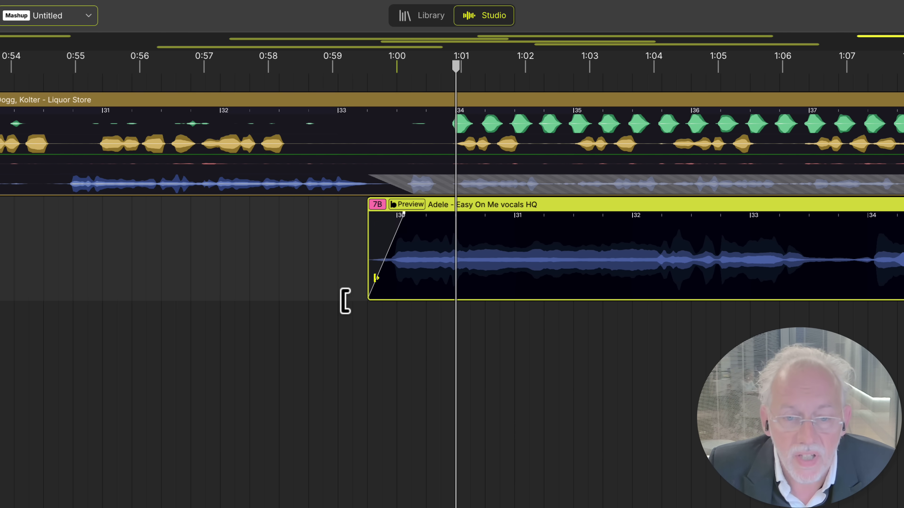
click(338, 319)
click(278, 317)
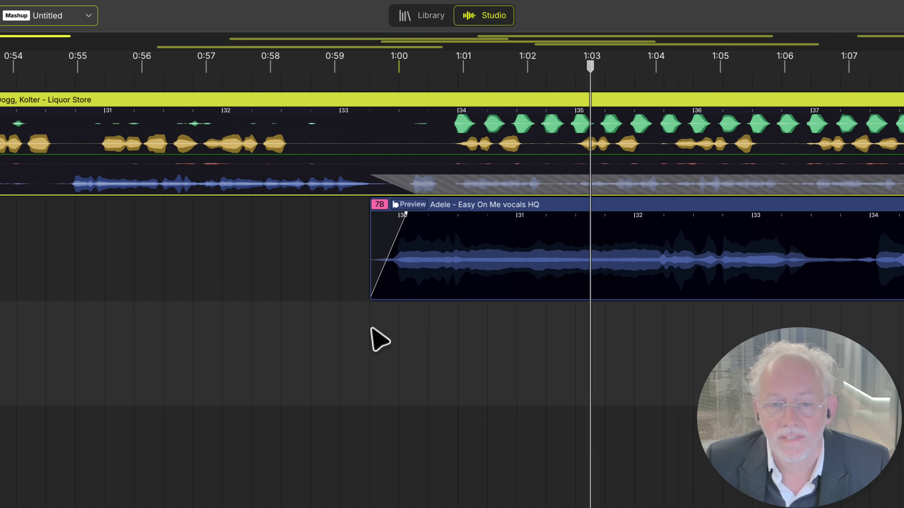
scroll(400, 333, down, 3)
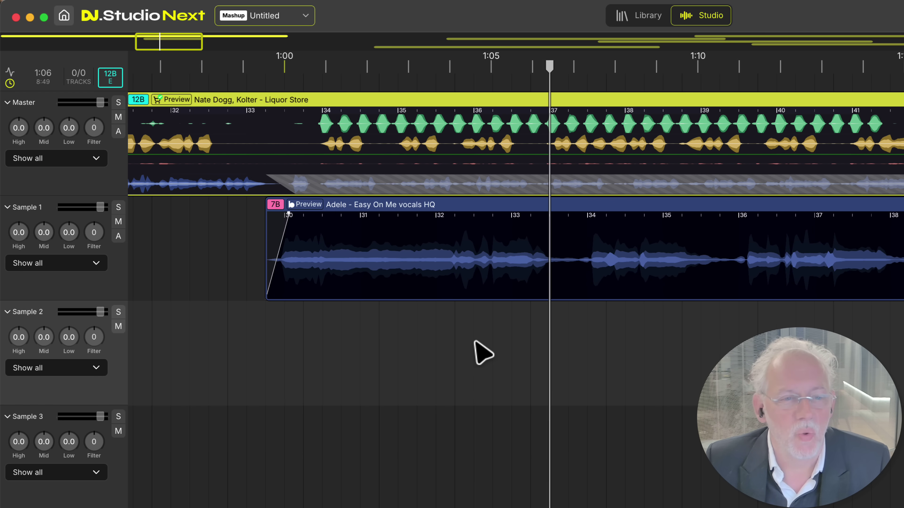
scroll(309, 339, left, 6)
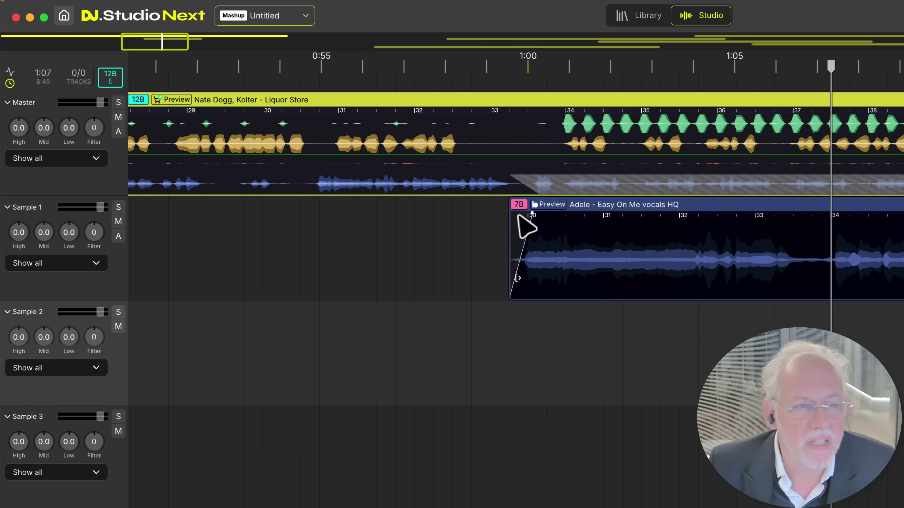
Transpose Liquor Store from 12B to 7B and audition the mix from about 0:58.
right_click(143, 102)
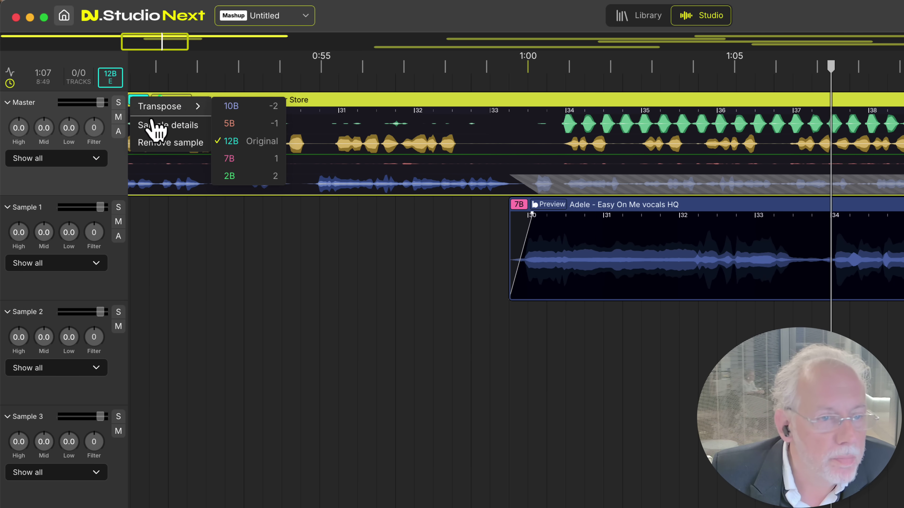
click(243, 160)
click(452, 260)
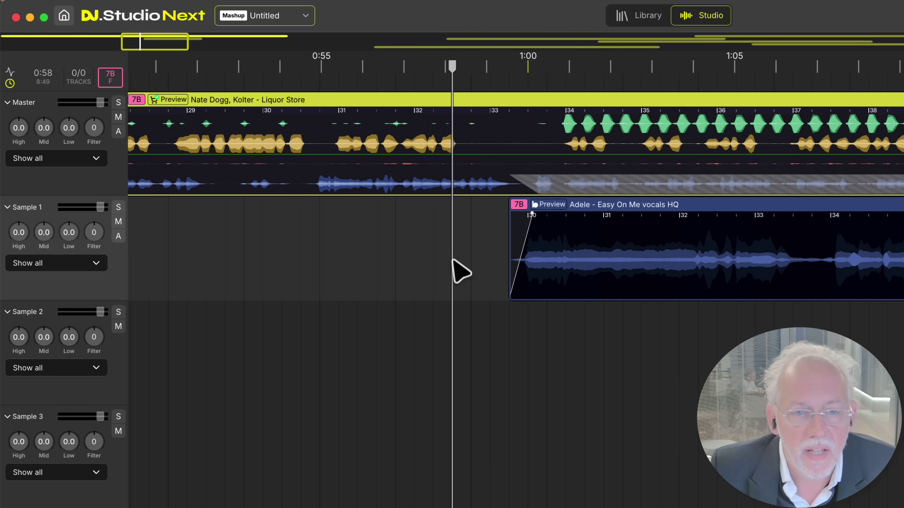
key(space)
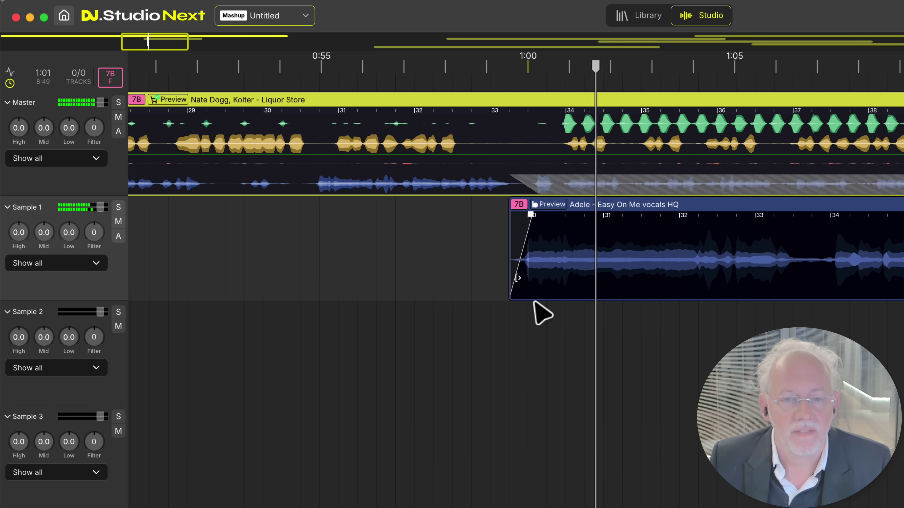
scroll(534, 354, down, 5)
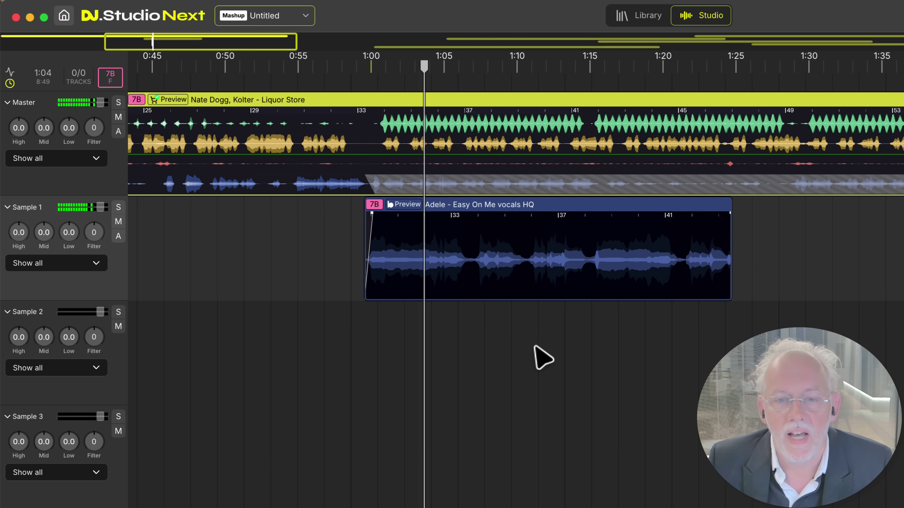
click(577, 289)
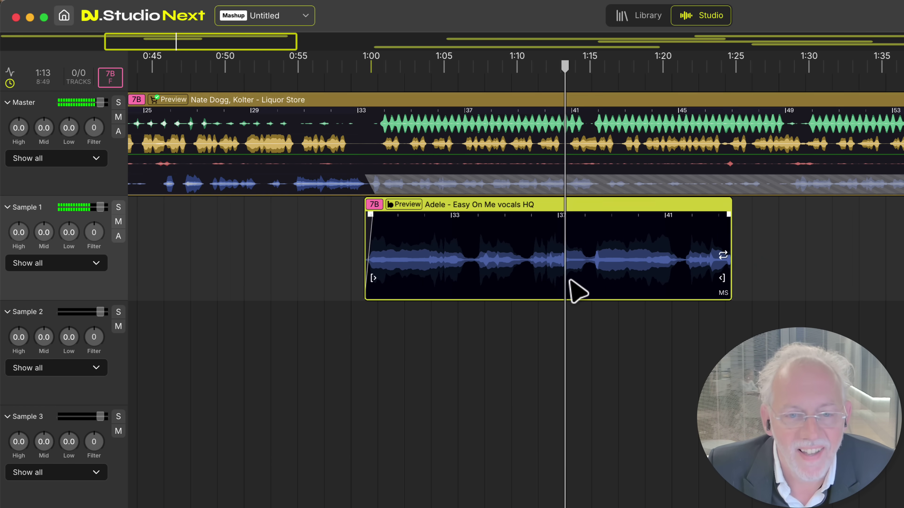
Add a point on Liquor Store's vocal envelope near 1:29 and raise it back to 0.0 dB.
scroll(415, 334, up, 5)
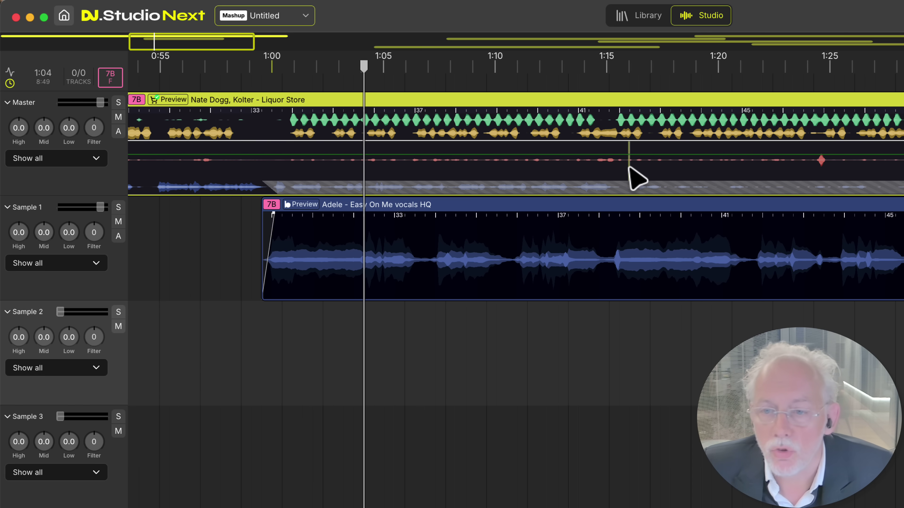
click(873, 317)
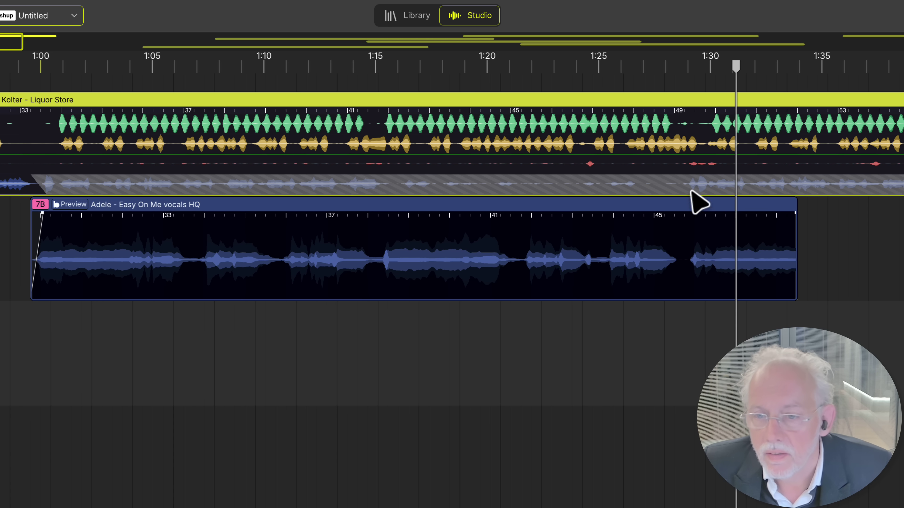
mouse_move(675, 186)
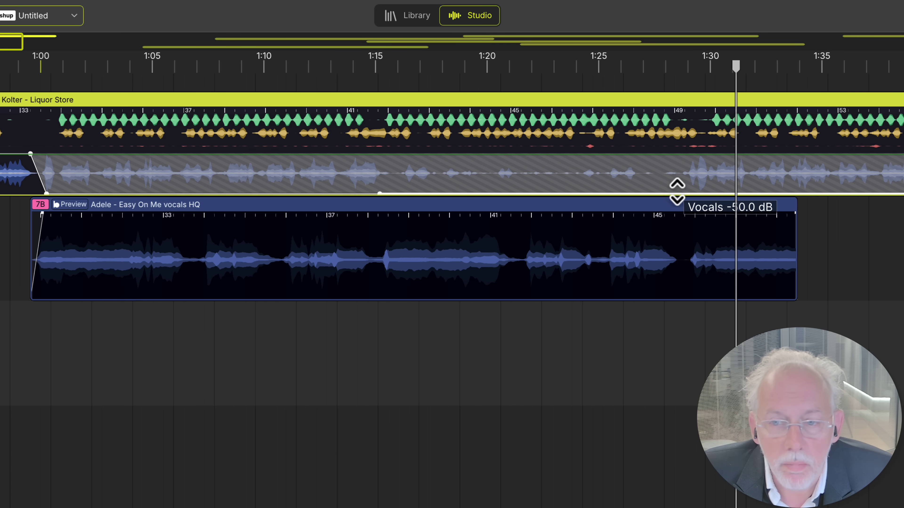
click(678, 192)
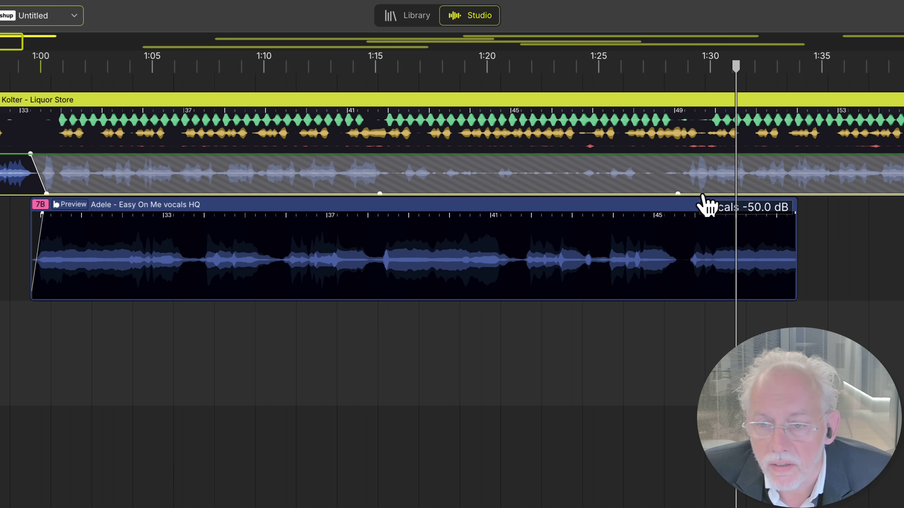
drag(703, 193, 692, 162)
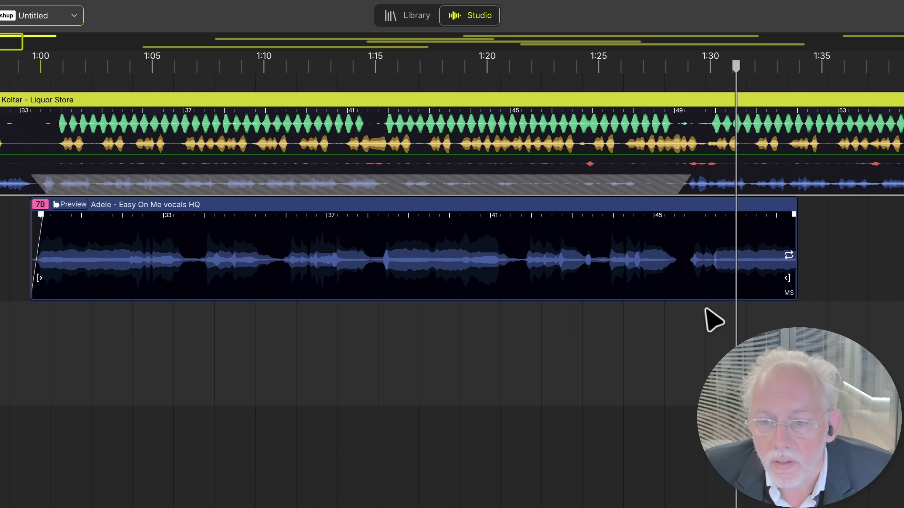
click(668, 338)
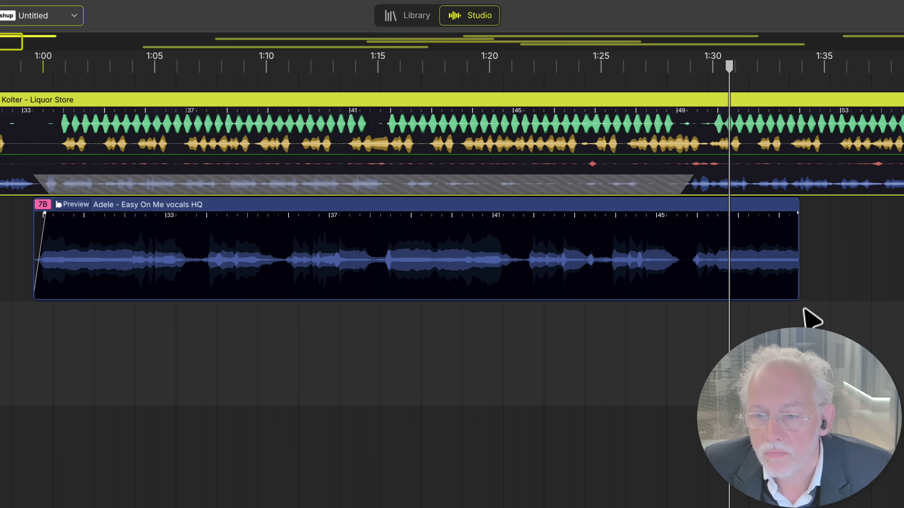
Shorten the Adele vocals clip to end near 1:29 and replay the transition.
mouse_move(795, 300)
drag(789, 283, 661, 289)
click(633, 332)
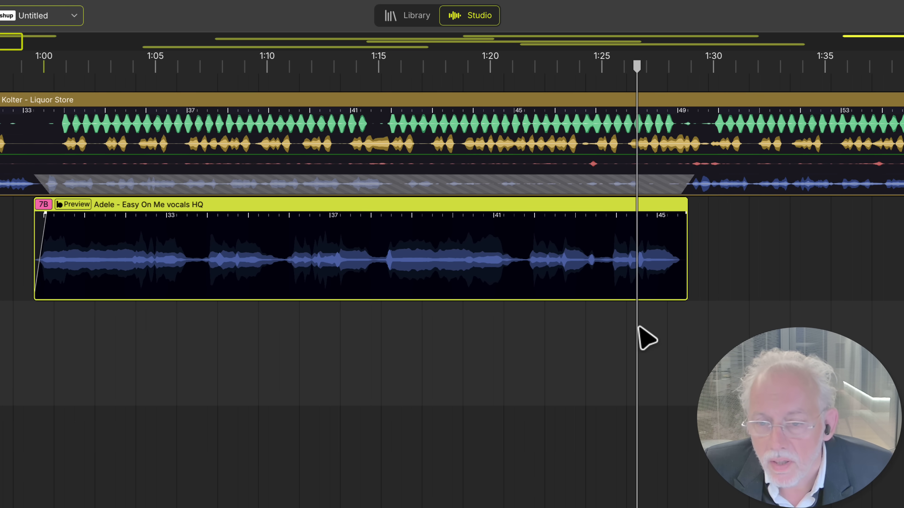
scroll(687, 333, up, 3)
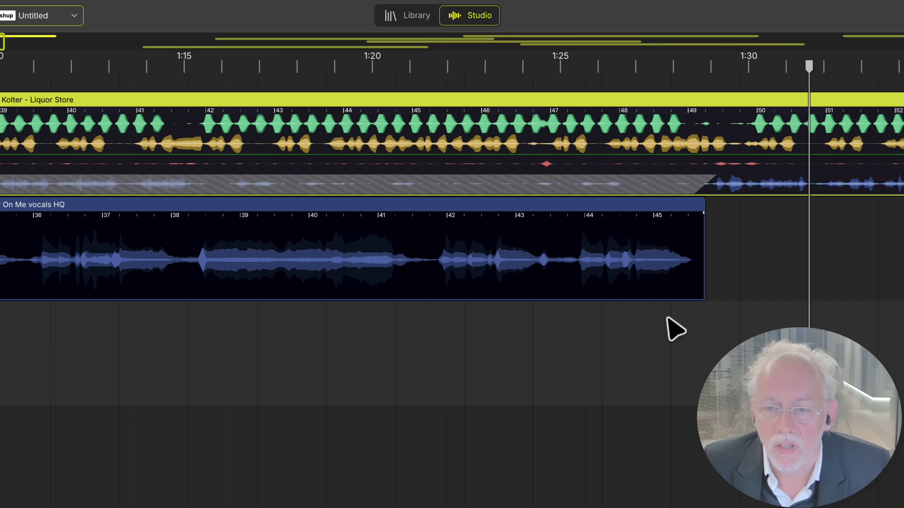
Move the Reverb block to the Adele clip's end and raise its Decay automation to 0.88.
click(602, 249)
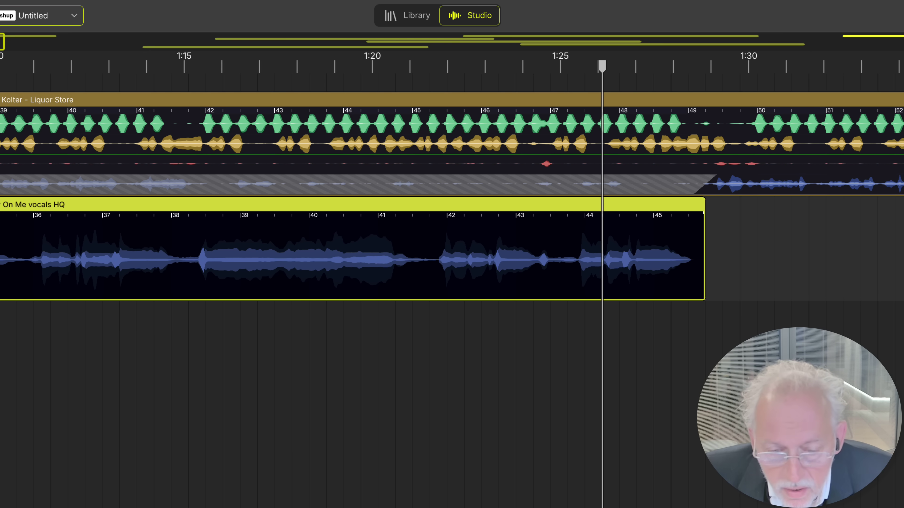
mouse_move(403, 484)
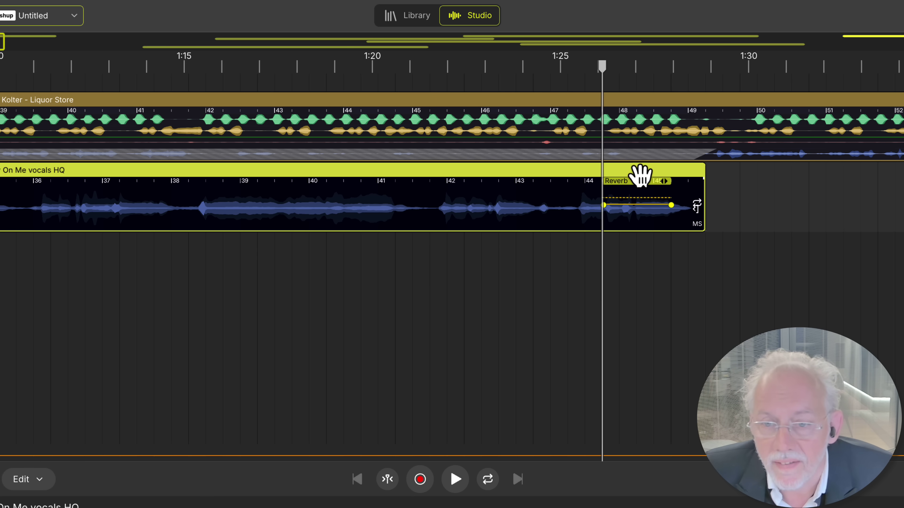
drag(639, 192, 484, 192)
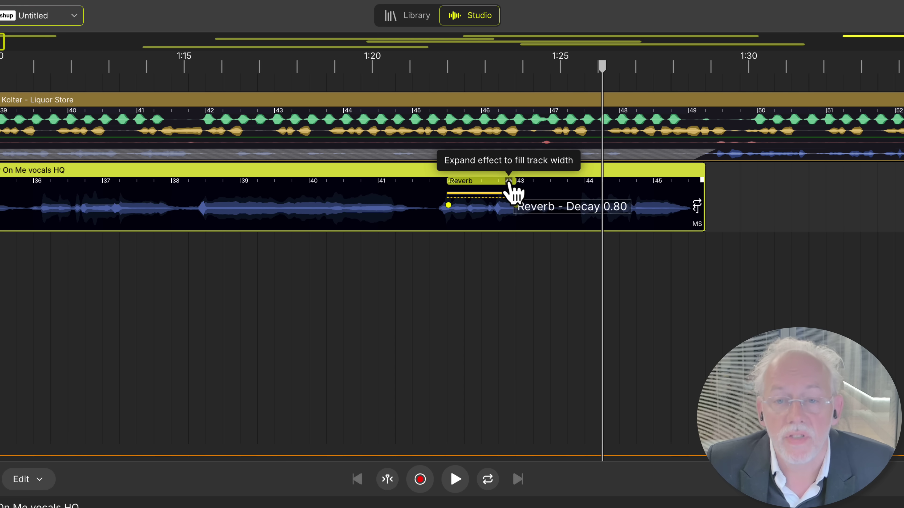
click(509, 181)
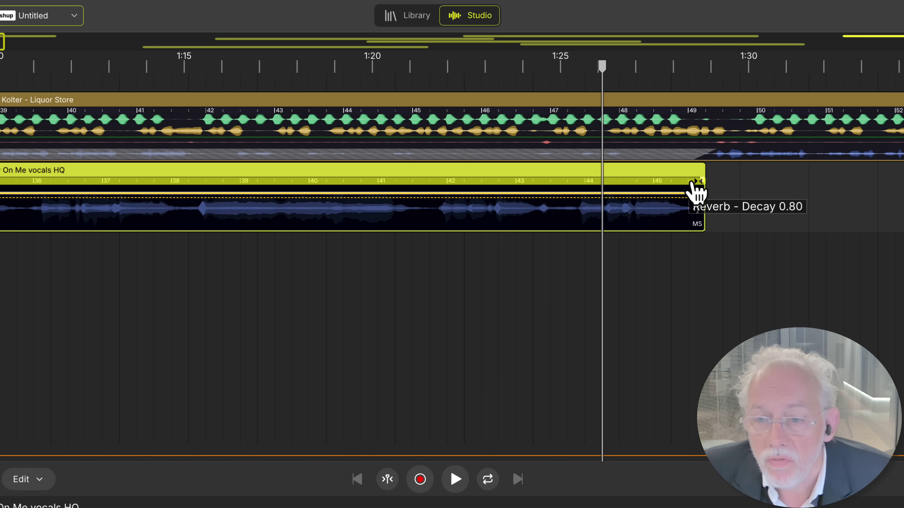
click(697, 181)
mouse_move(484, 211)
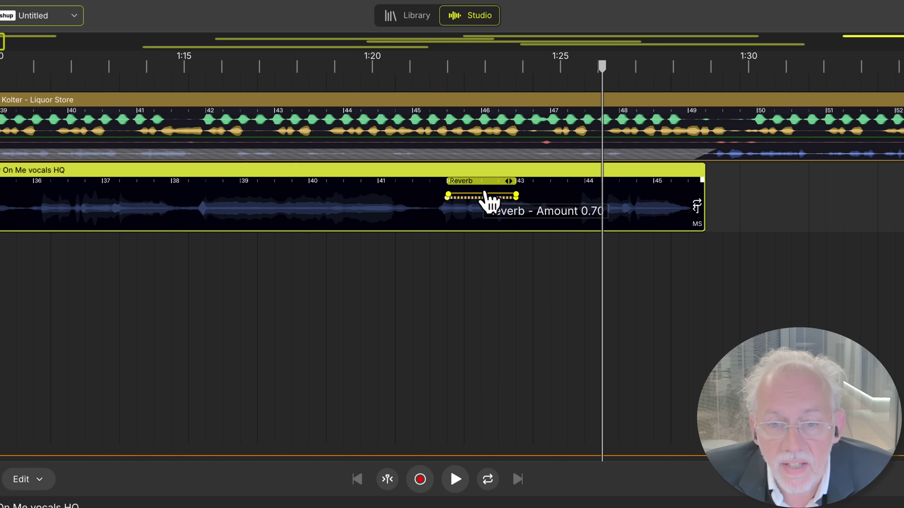
mouse_move(489, 194)
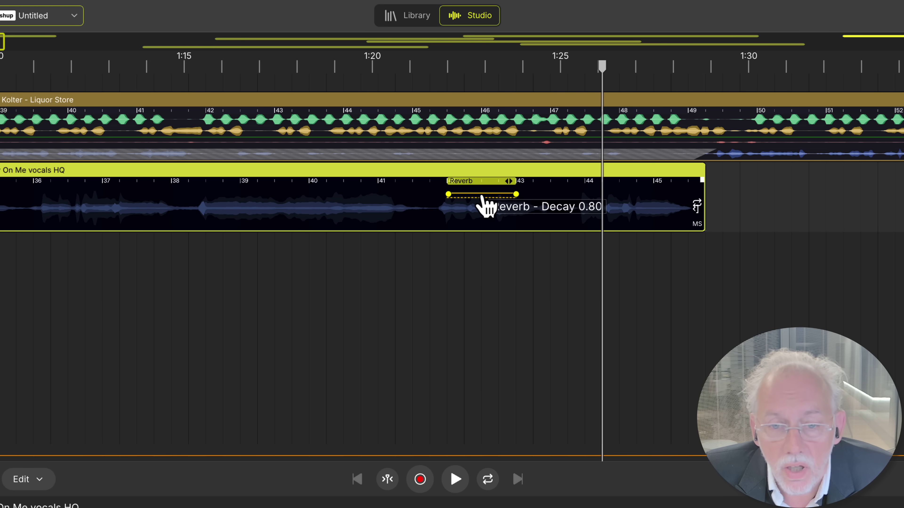
drag(480, 195, 803, 198)
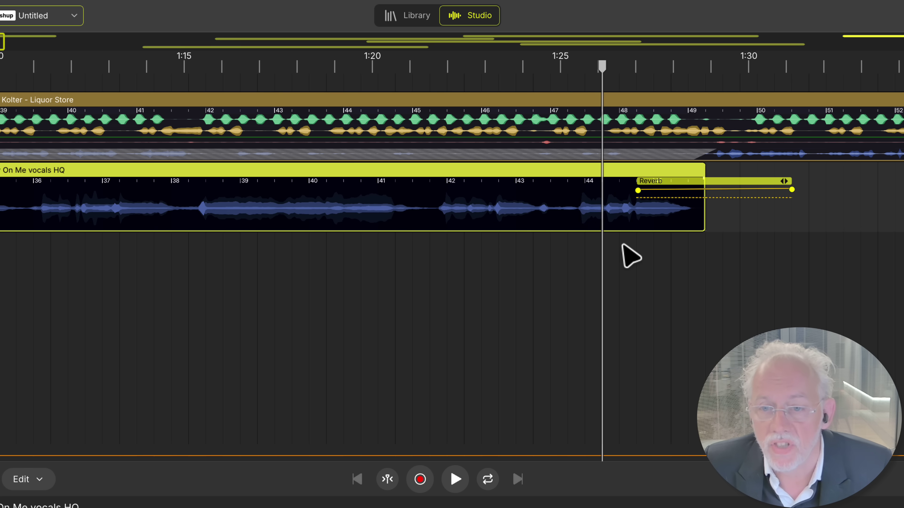
Listen to the vocal reverb tail and ramp the Reverb Decay end point down to about 0.1.
key(space)
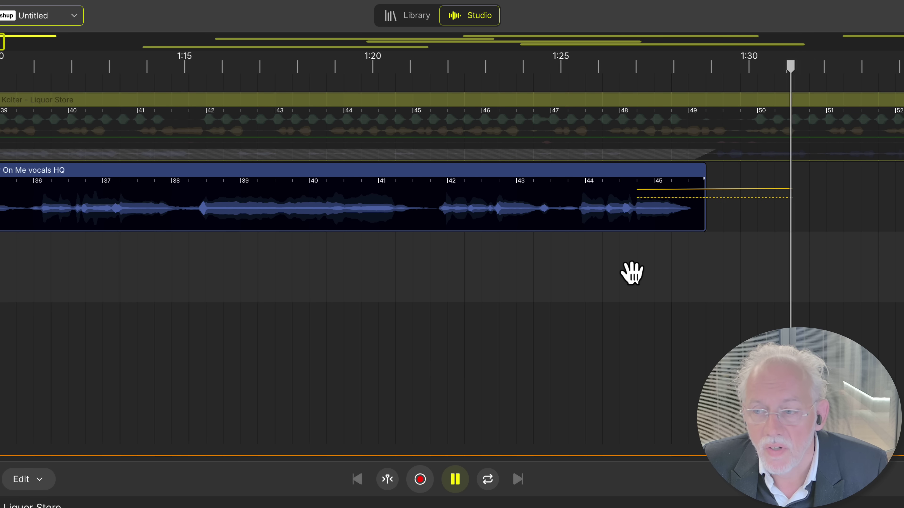
key(space)
drag(792, 189, 793, 227)
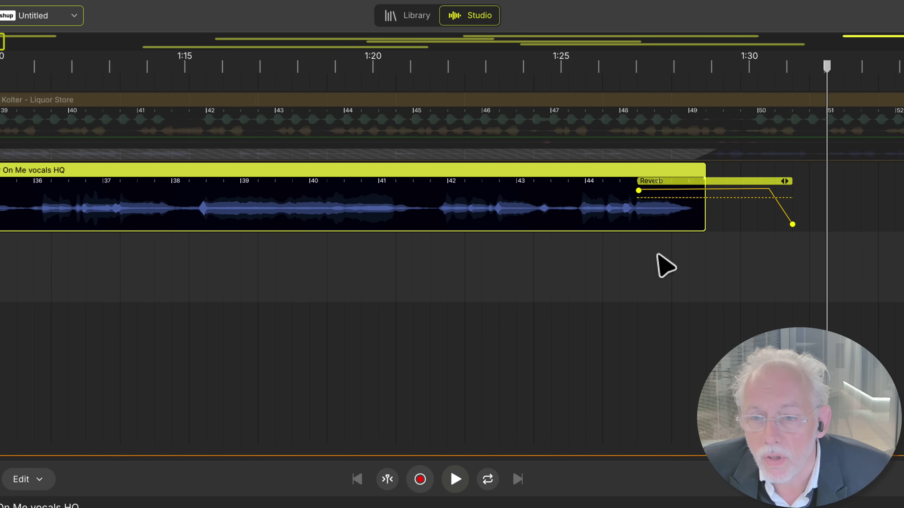
Replay the vocal tail from around 1:28, then jump back to about 1:26.6.
click(659, 259)
key(space)
key(space)
click(617, 259)
key(space)
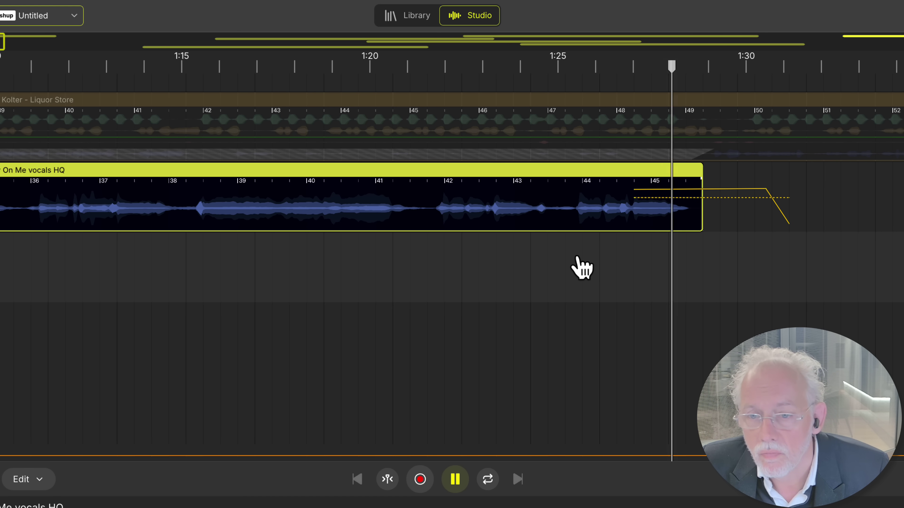
Unmute Liquor Store and play both tracks together from about 1:27.8.
key(Up)
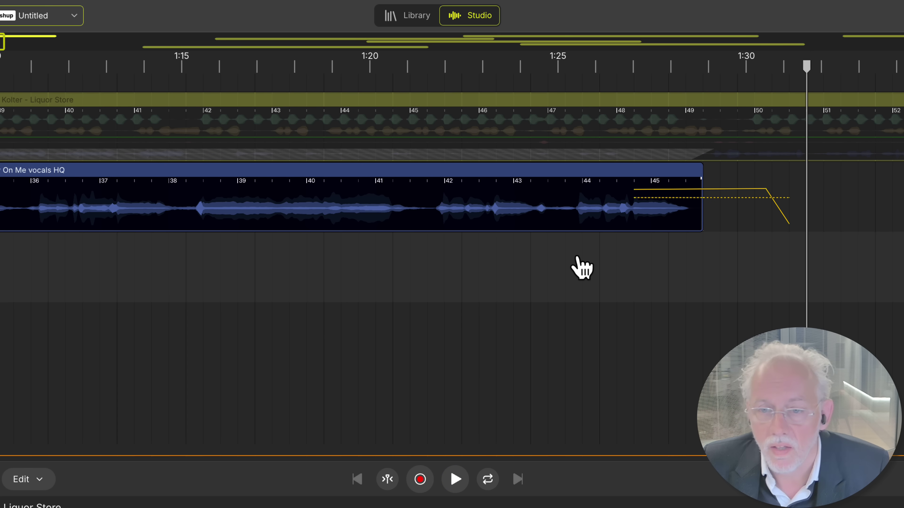
key(m)
click(595, 266)
key(space)
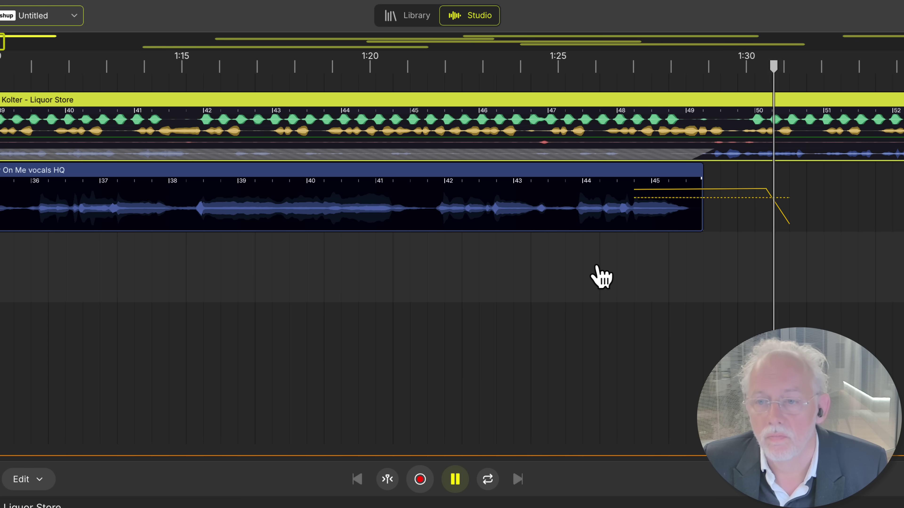
Zoom out the timeline, stop playback, and open the Easy On Me clip's Beatsource purchase details.
scroll(605, 278, down, 3)
scroll(637, 319, down, 3)
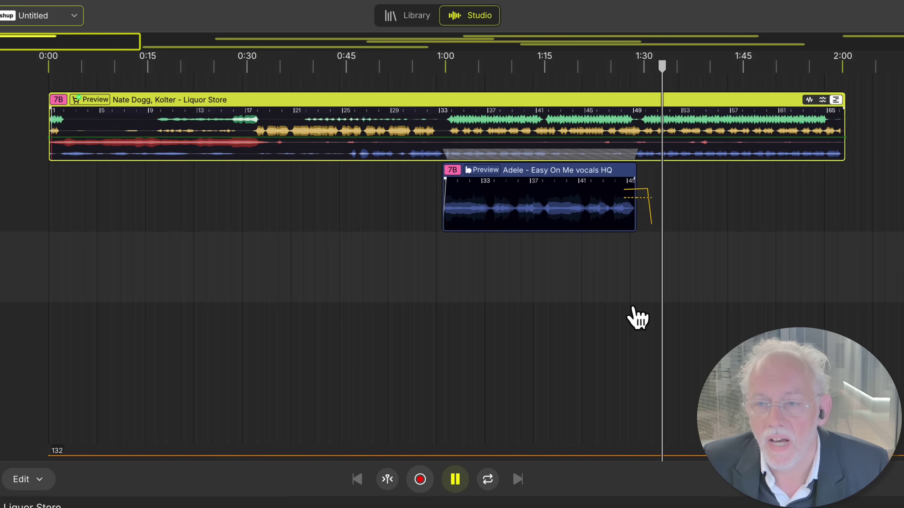
key(space)
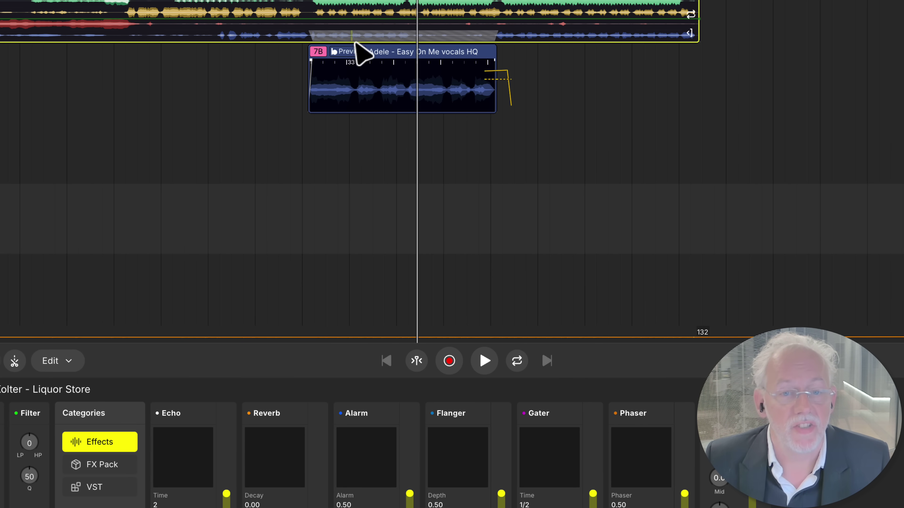
click(352, 52)
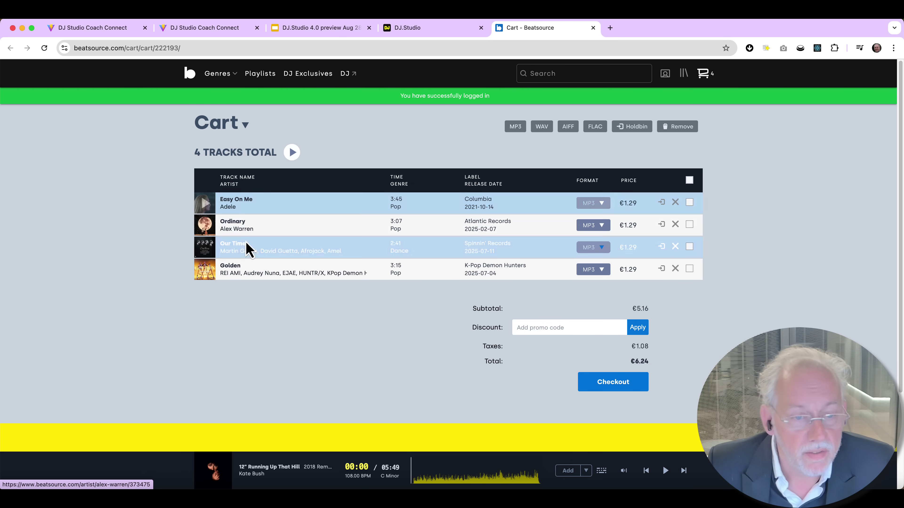
Leave the four-track Beatsource cart and switch back to DJ.Studio Next.
key(super+Tab)
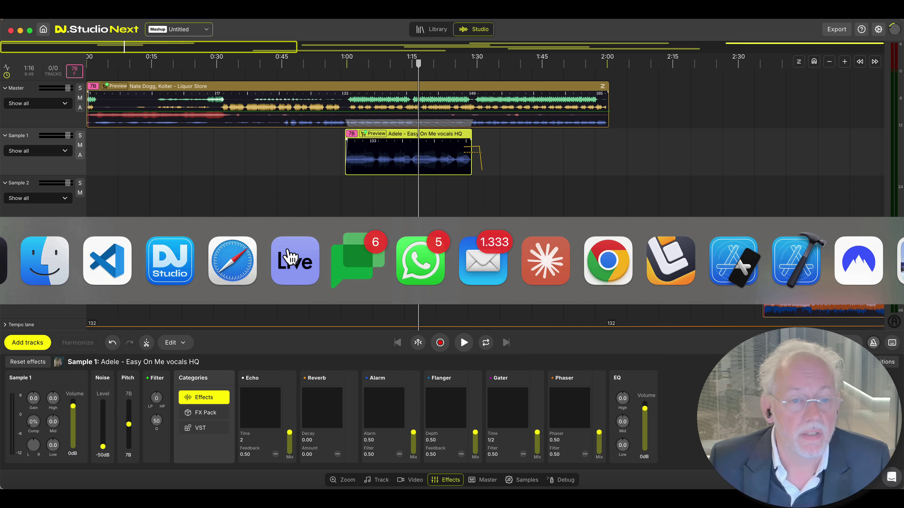
Dismiss the Adele clip's Beatsource details, search Add tracks for 'abba', then go back to Home.
click(369, 136)
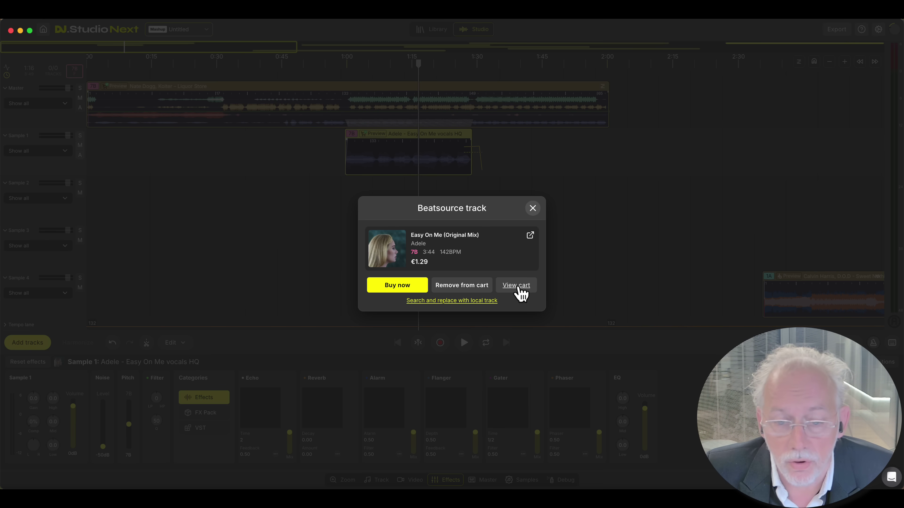
click(533, 209)
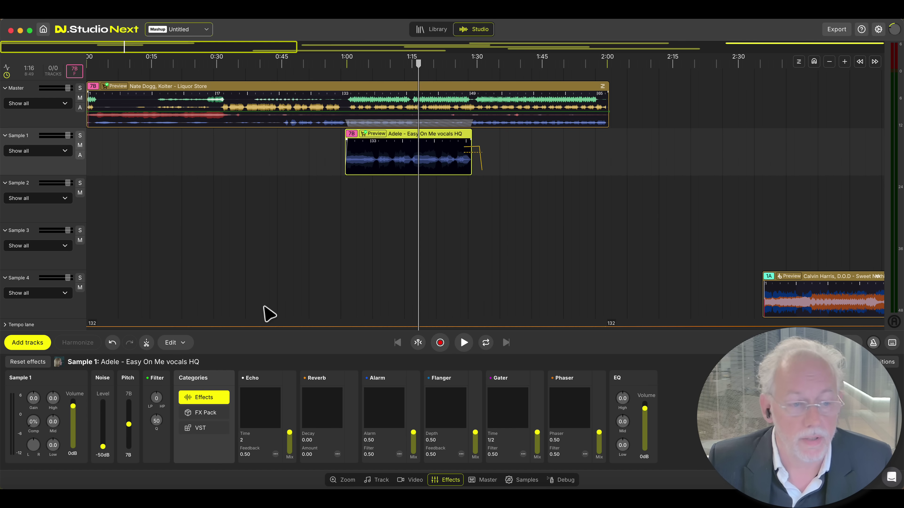
click(26, 343)
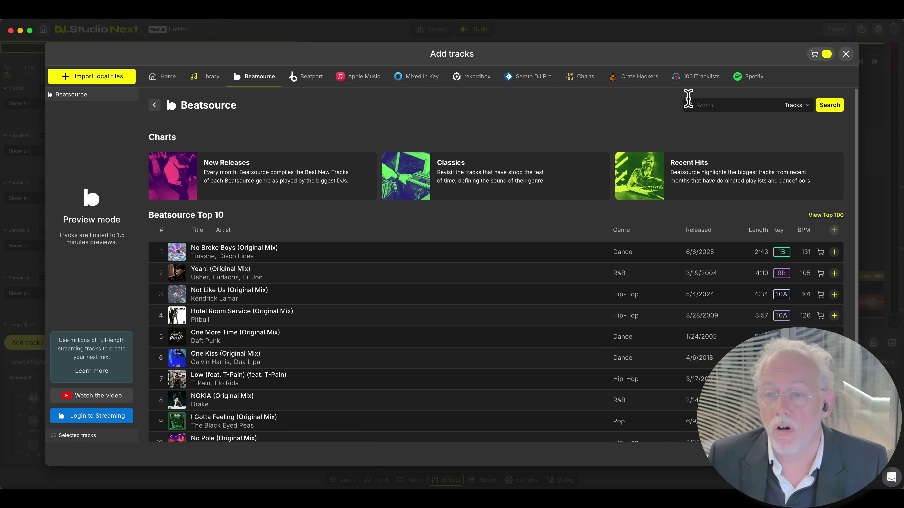
click(736, 103)
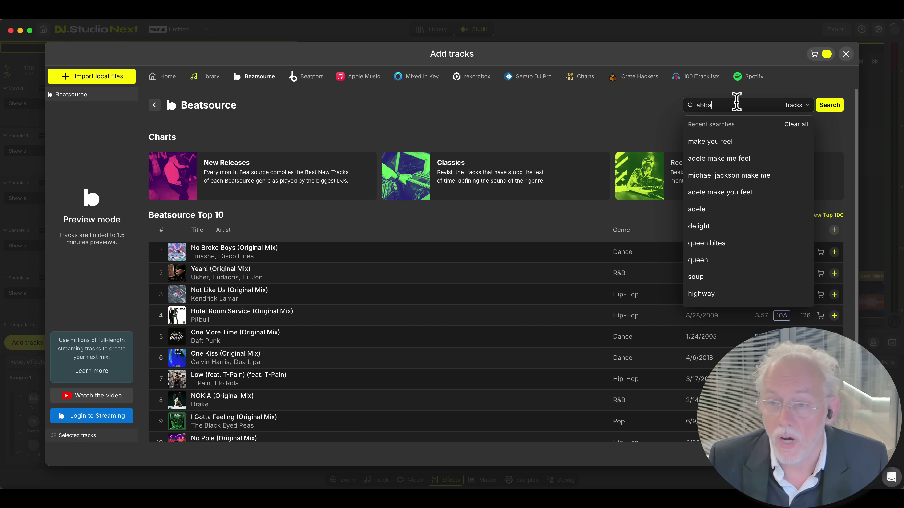
key(Return)
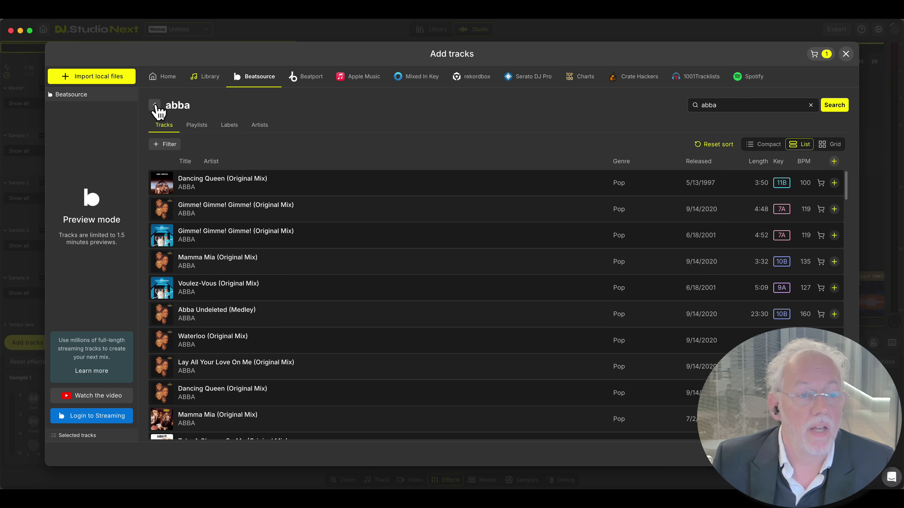
click(155, 105)
click(155, 105)
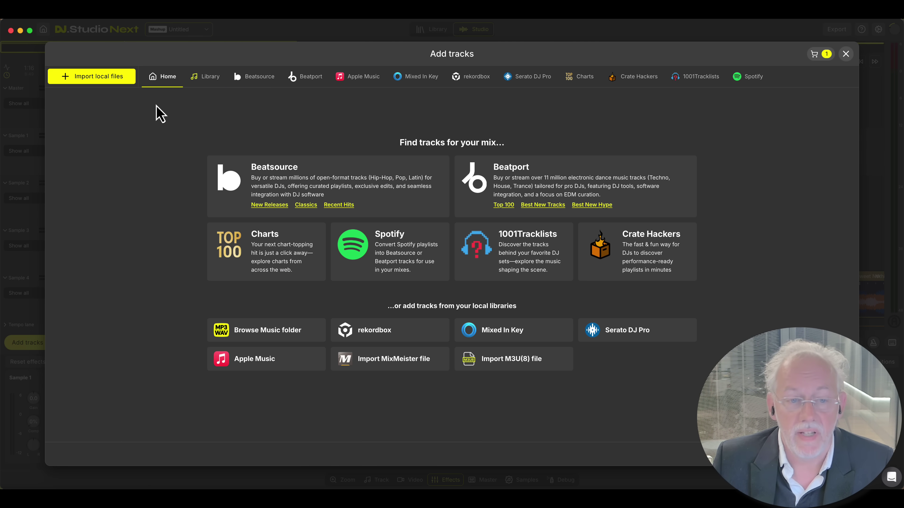
Browse the Charts' Billboard Top 100 list, then return Home and pick the Spotify source.
click(253, 260)
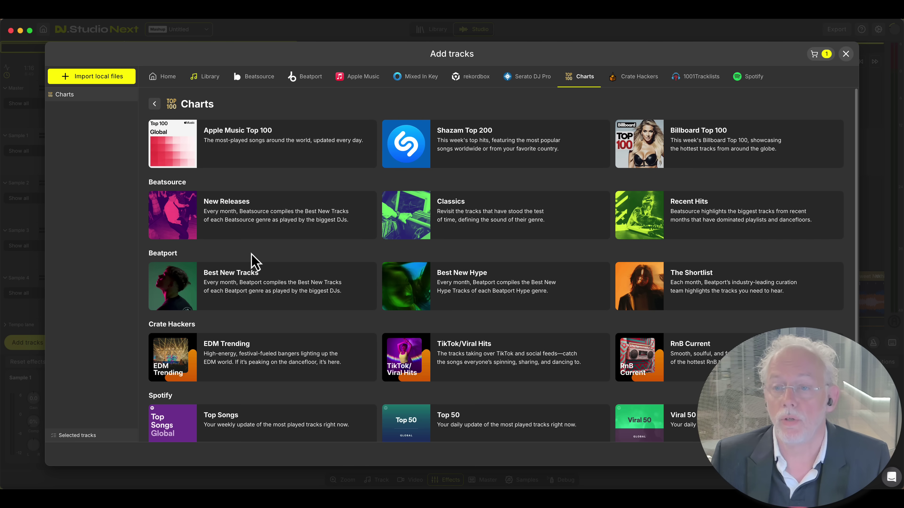
click(723, 153)
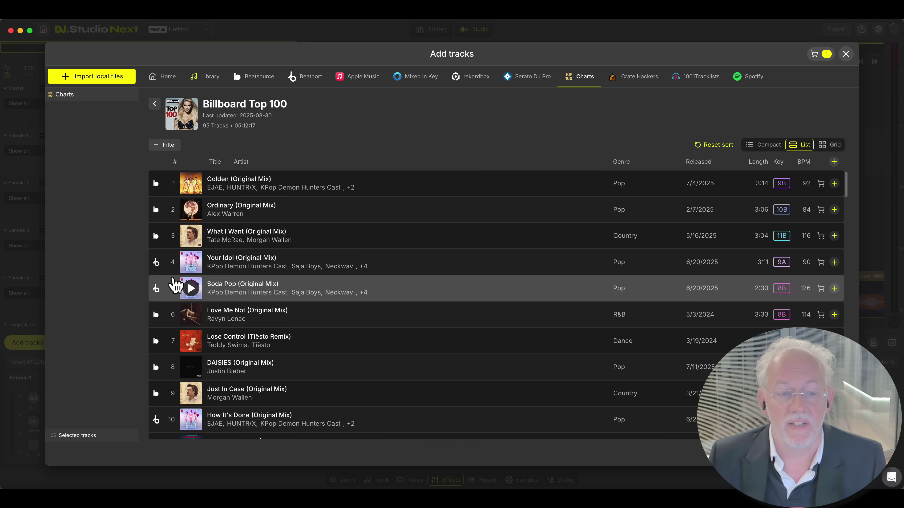
click(154, 104)
click(156, 105)
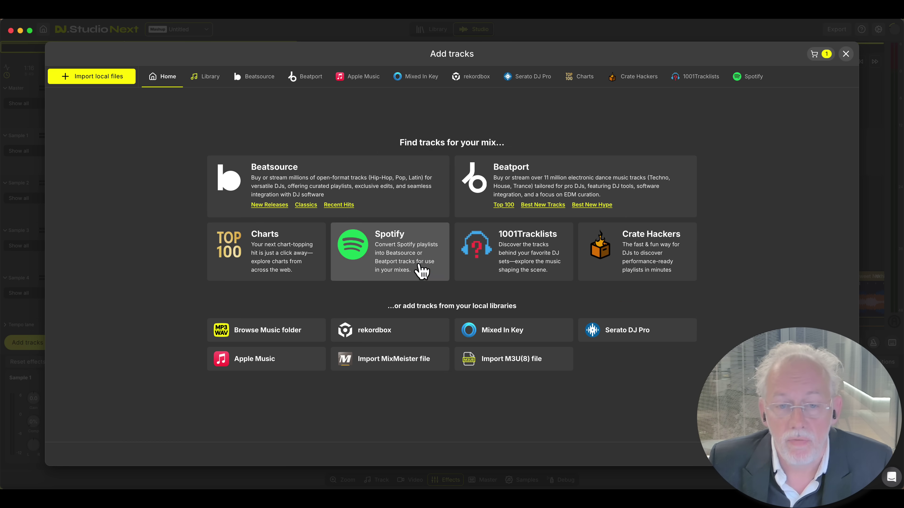
click(420, 267)
Drag the Disco Hits 80 90 playlist from Spotify's home page onto DJ.Studio's drop zone.
key(super+Tab)
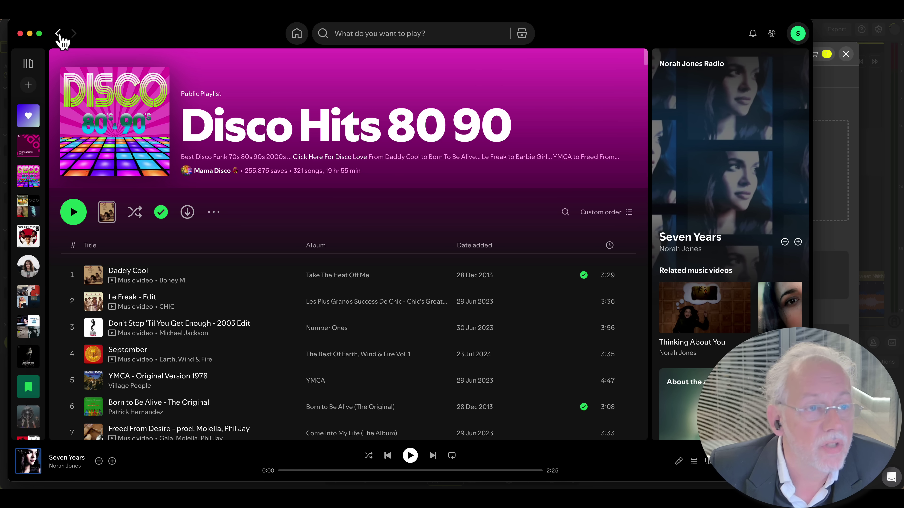
click(58, 34)
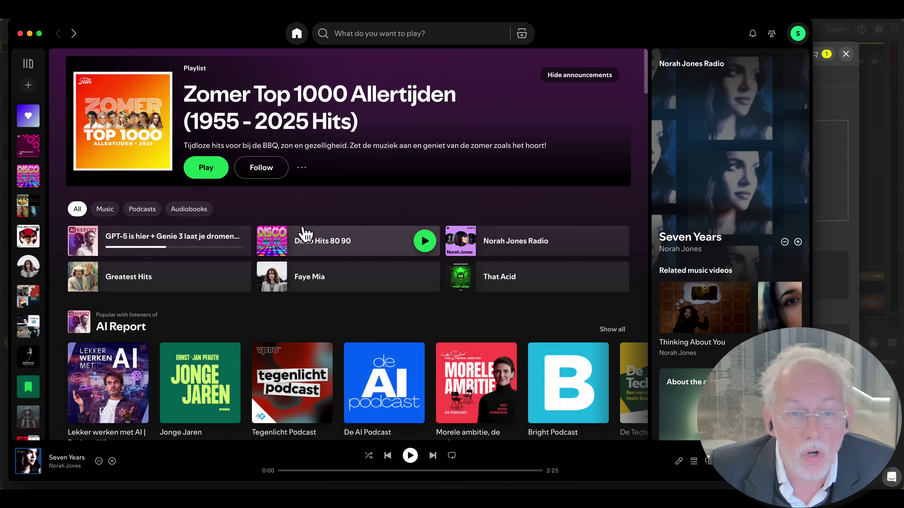
drag(555, 44, 903, 47)
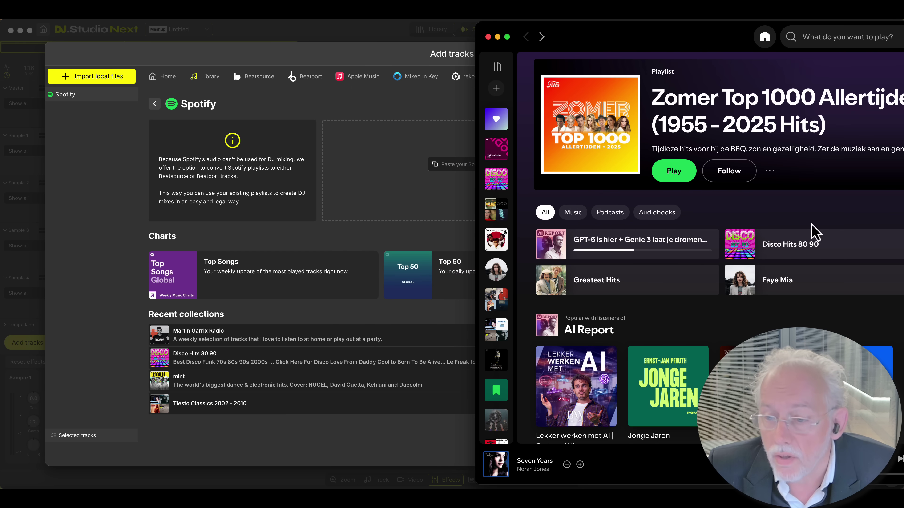
drag(815, 244, 375, 189)
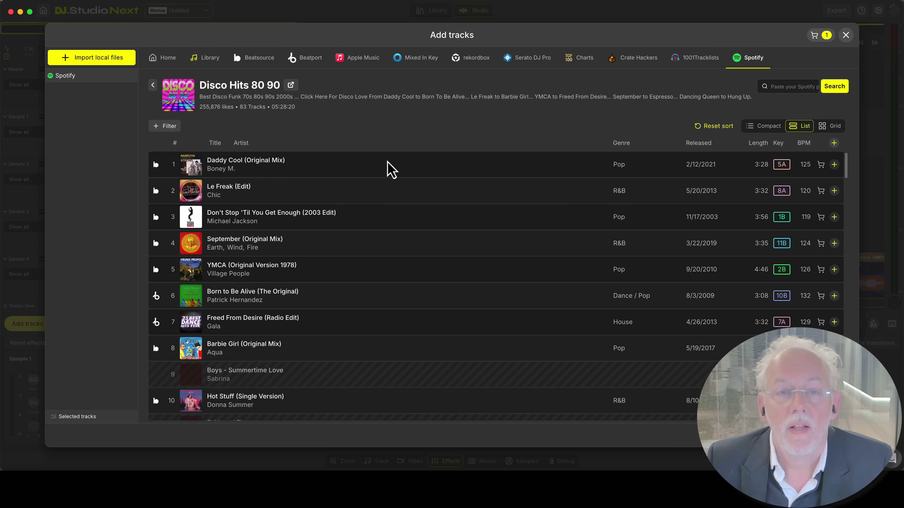
Preview track 1, Daddy Cool (Original Mix), from the converted 83-track playlist.
click(194, 168)
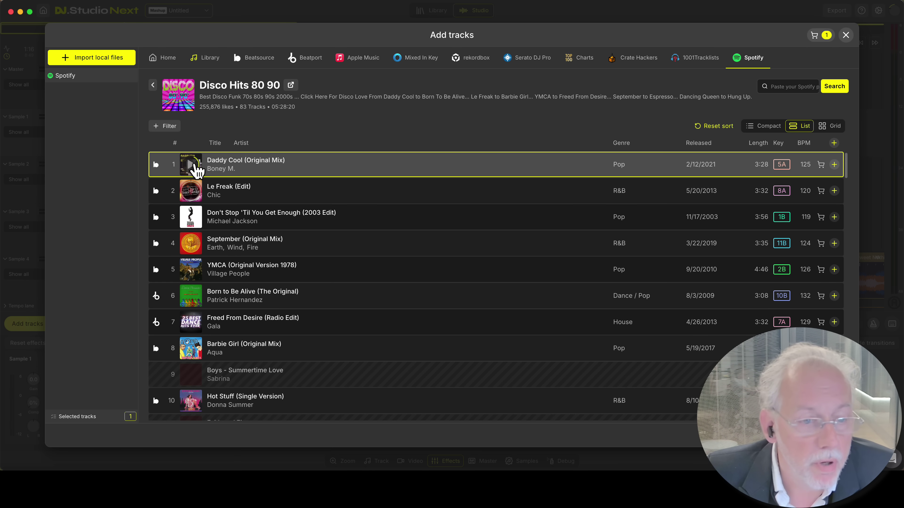